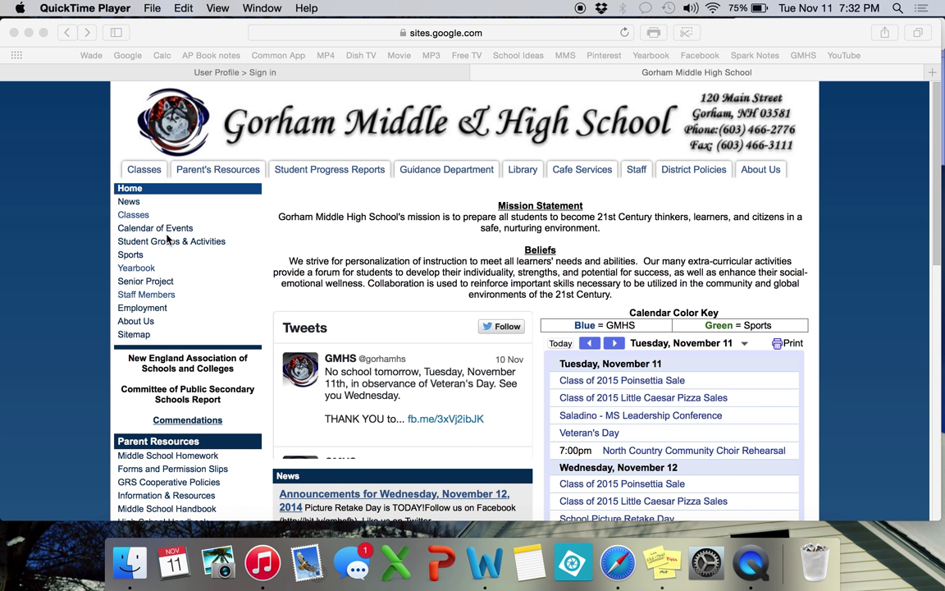
Open the school site's Yearbook page and scroll to the recognition ad banner.
left_click(138, 286)
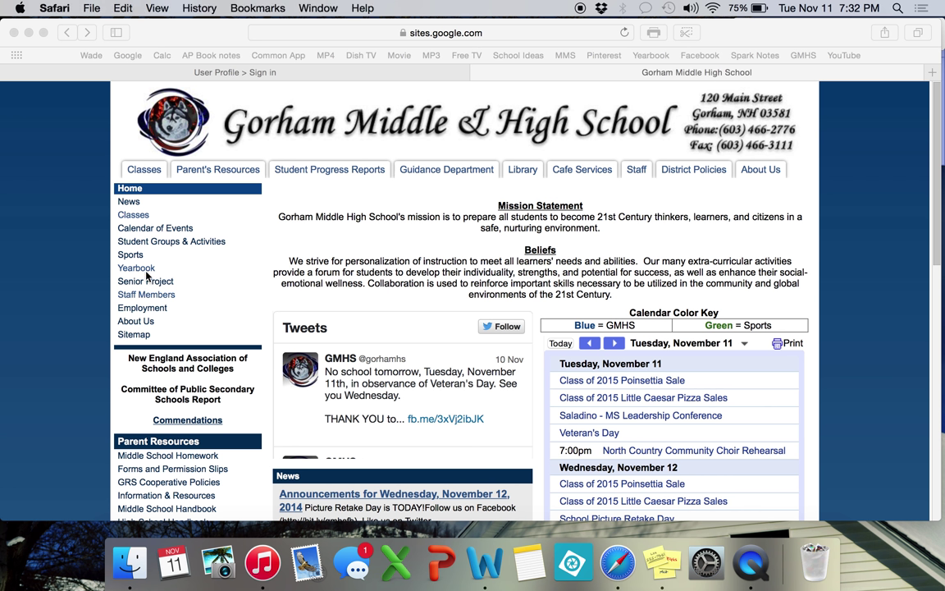
left_click(144, 269)
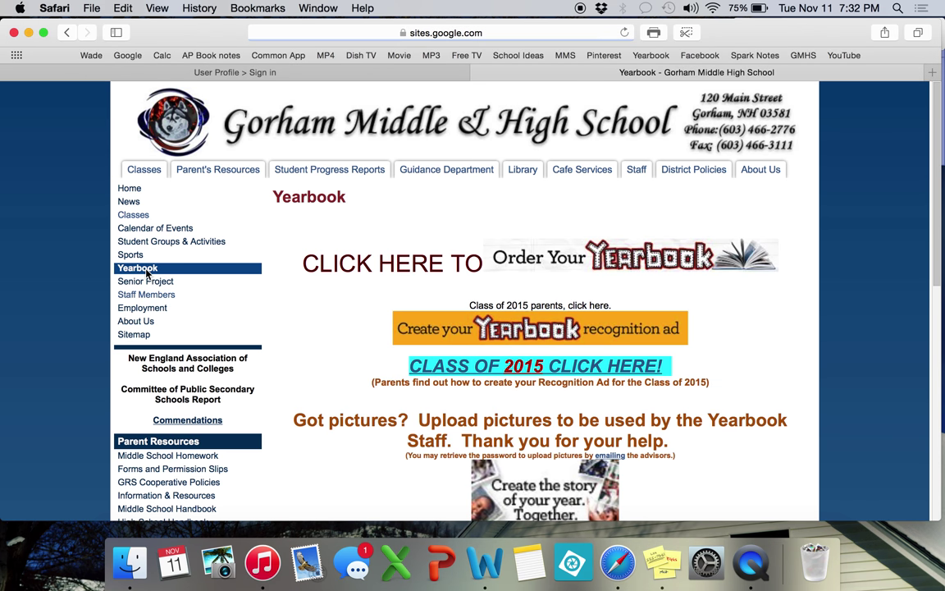
scroll(263, 353, "down", 2)
scroll(381, 251, "down", 3)
scroll(386, 238, "up", 4)
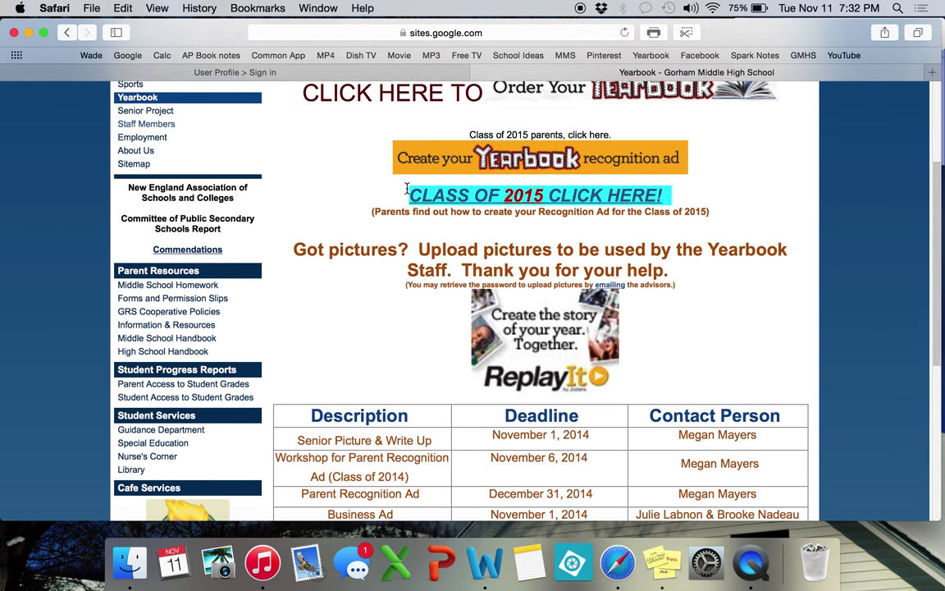
Follow the yearbook recognition ad banner to the Jostens site.
left_click(508, 271)
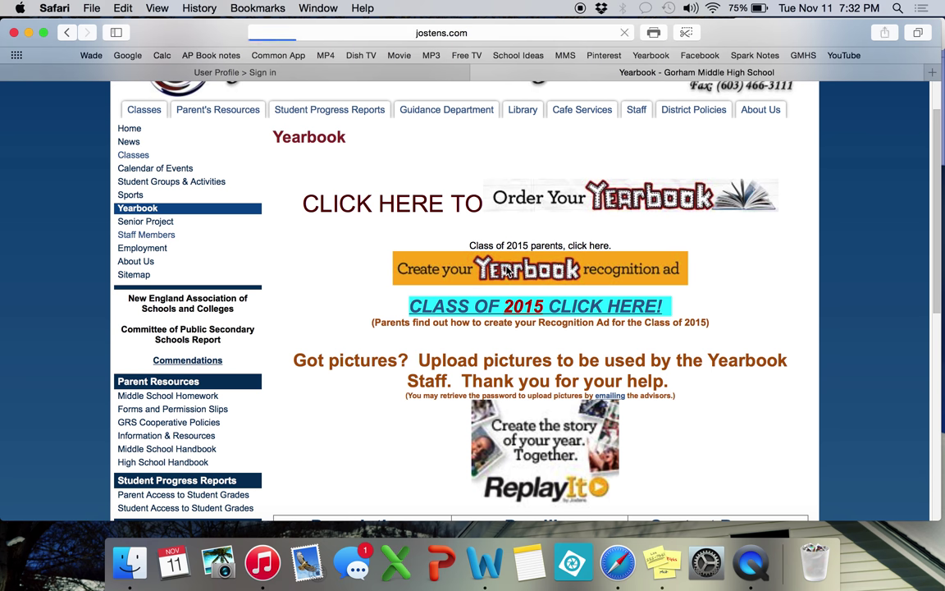
scroll(421, 391, "down", 3)
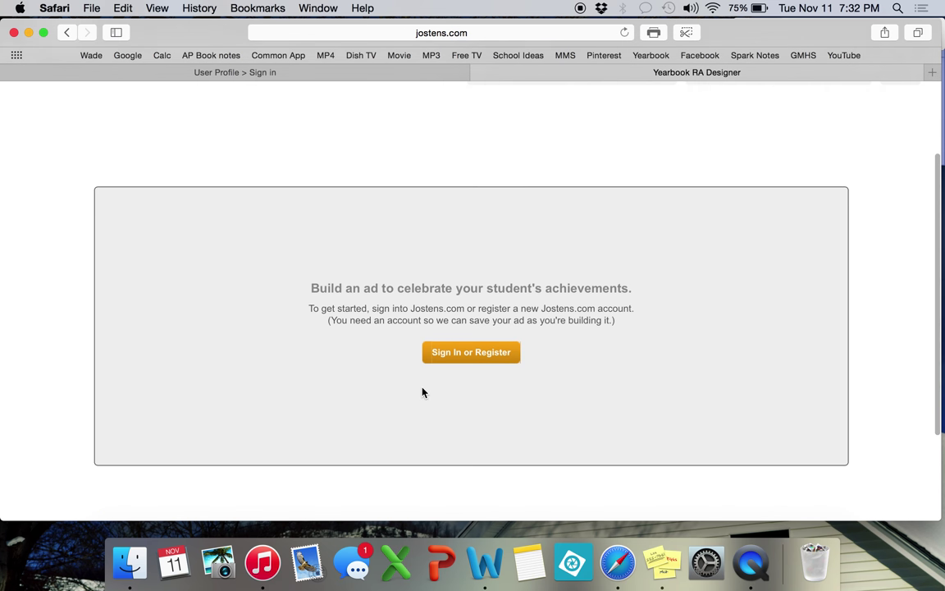
scroll(423, 392, "down", 2)
scroll(423, 393, "up", 3)
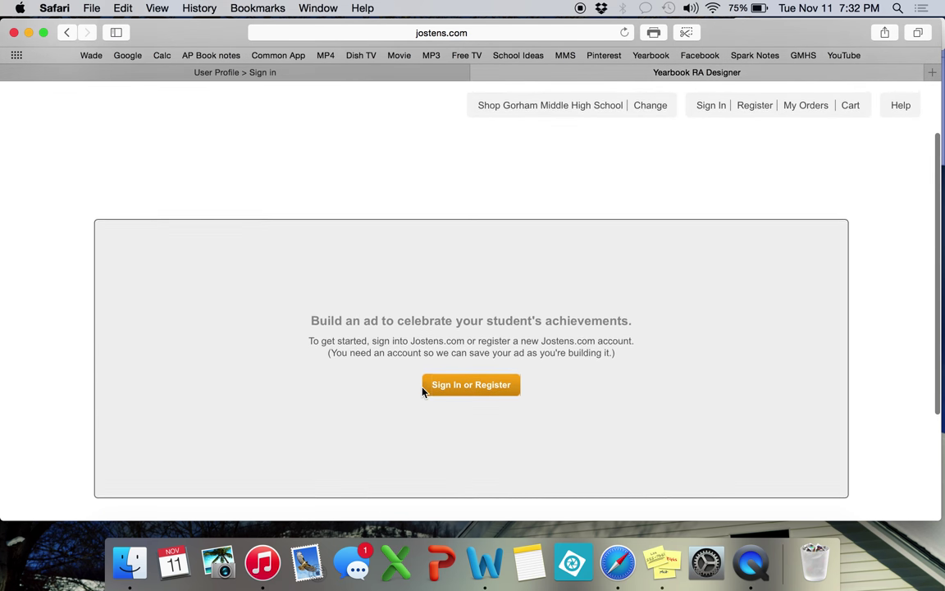
scroll(424, 393, "up", 2)
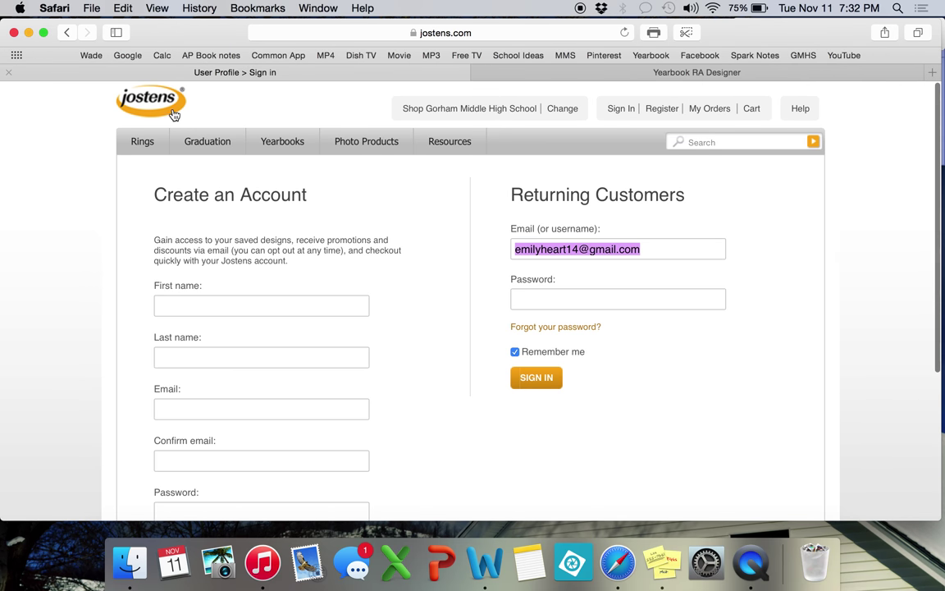
From the Jostens home page, go to Order Your Yearbook Ad and order a student ad.
left_click(169, 107)
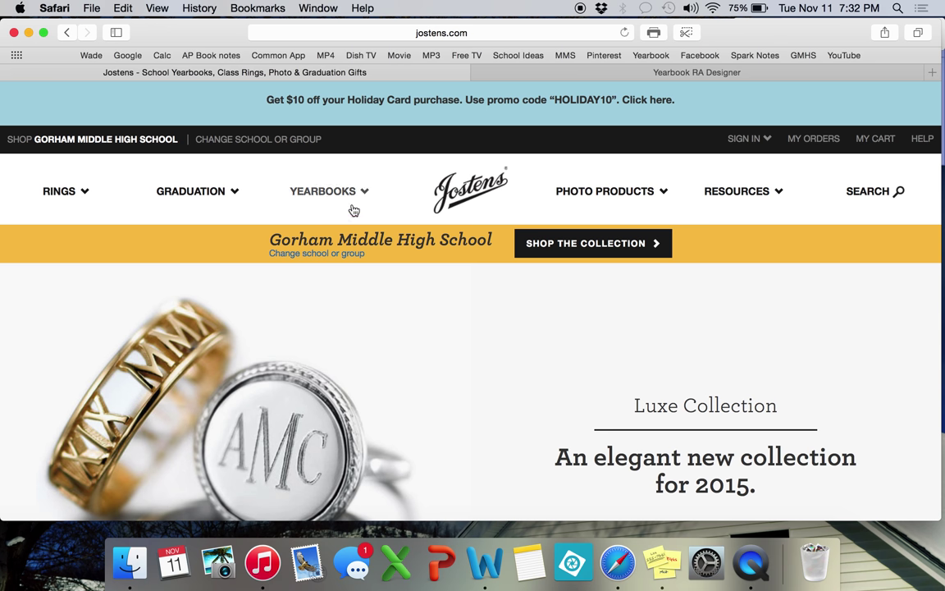
mouse_move(328, 191)
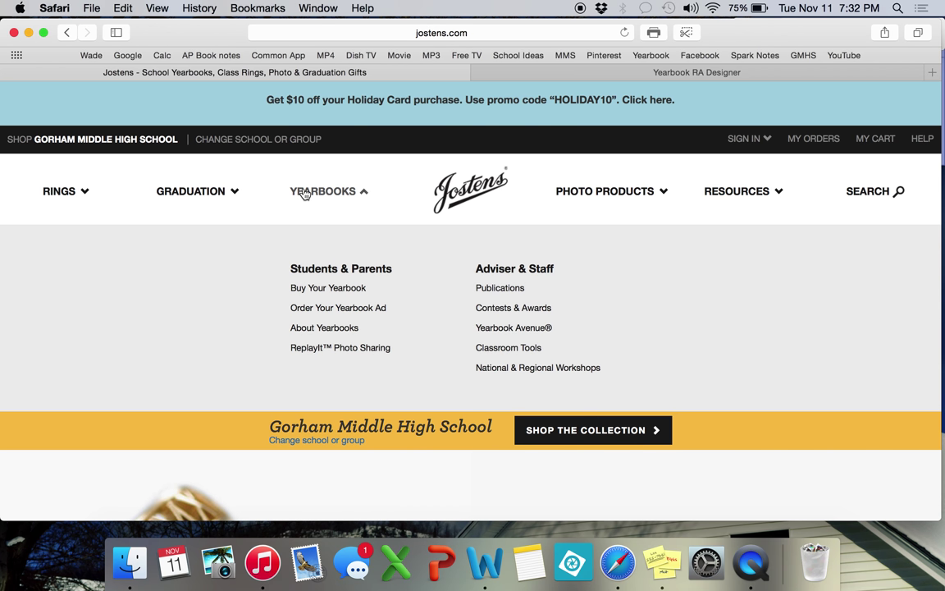
left_click(336, 314)
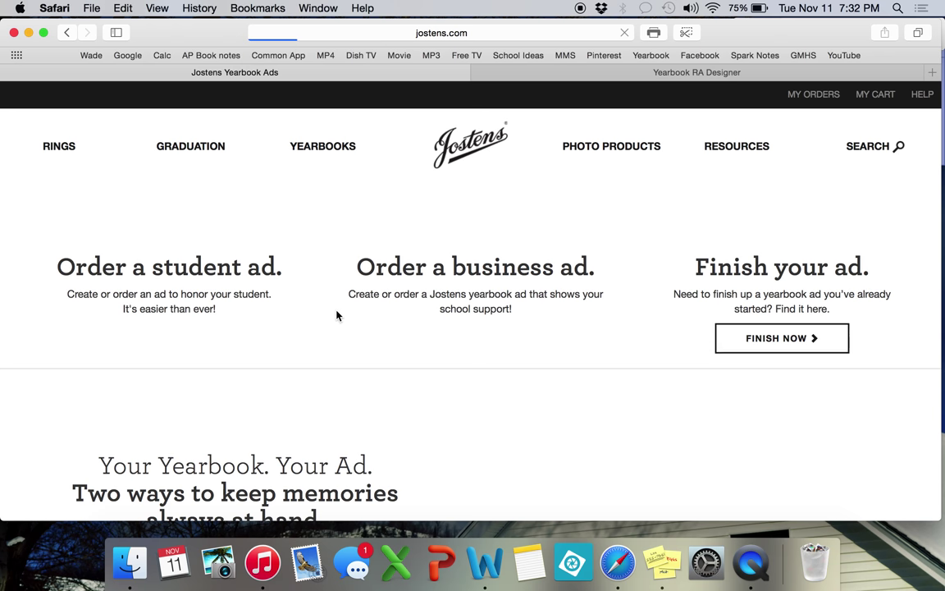
left_click(160, 379)
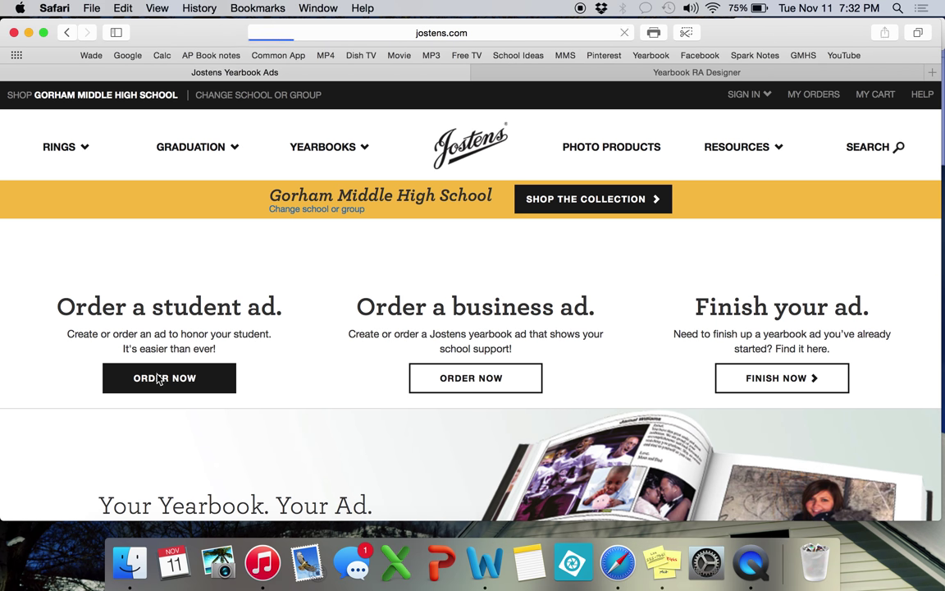
scroll(246, 370, "down", 3)
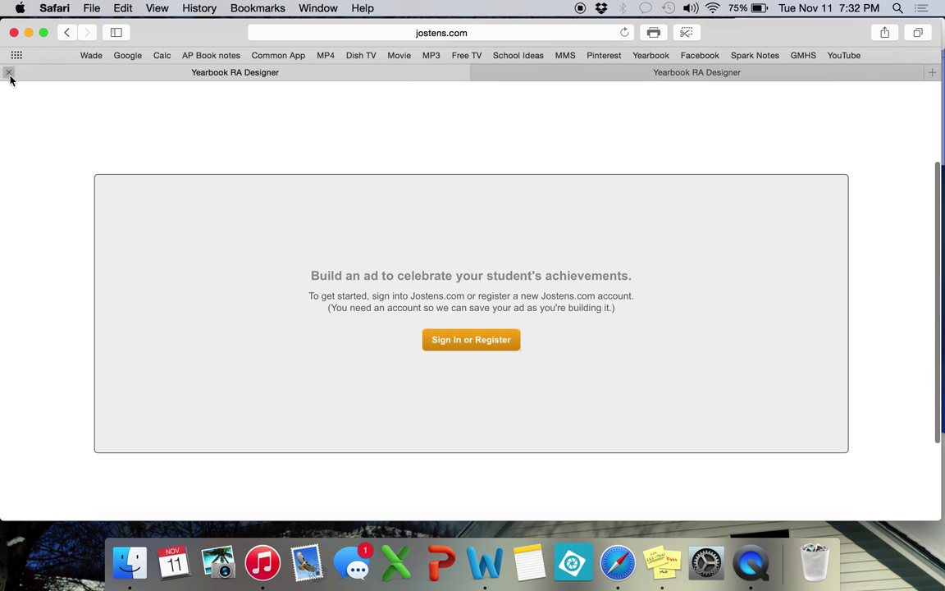
left_click(9, 73)
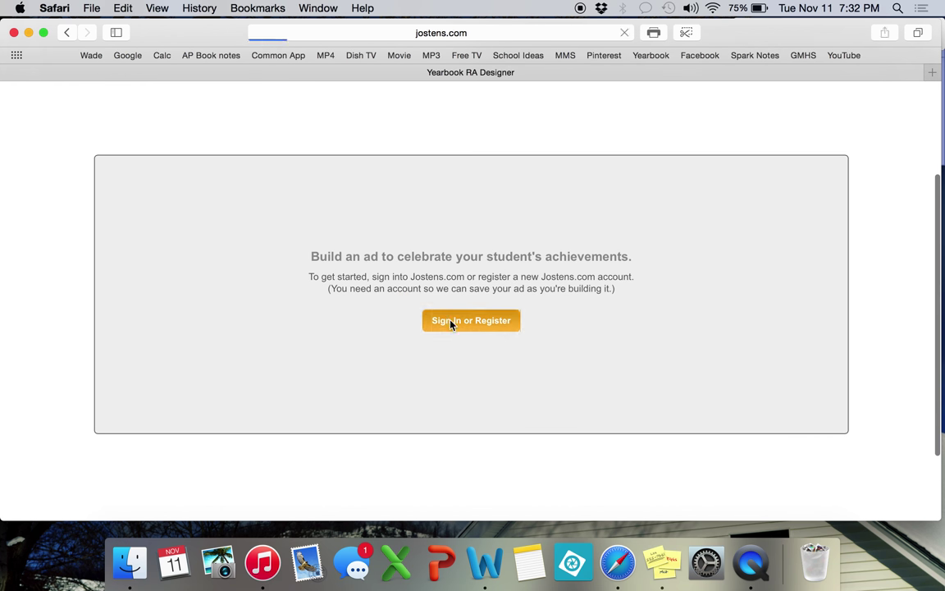
Sign in to the Jostens account with the account email and password.
left_click(451, 323)
left_click(523, 302)
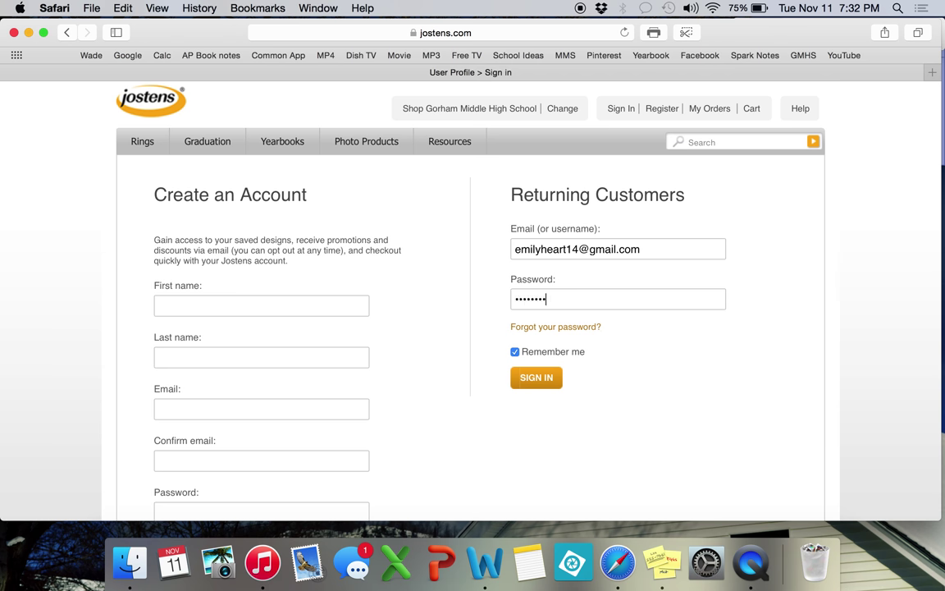
left_click(555, 377)
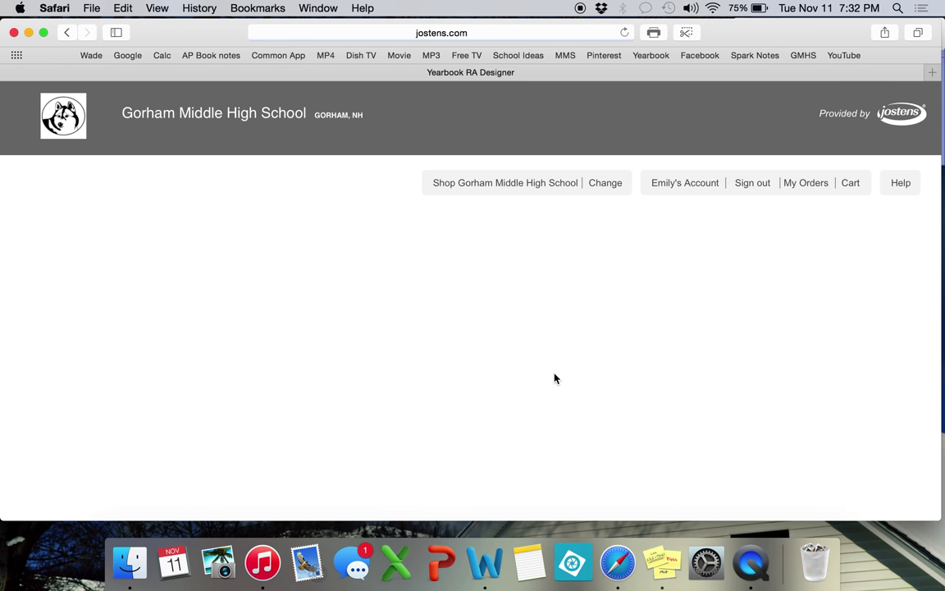
Choose the 1/2 Page ad size with the H4 - Color four-photo layout.
scroll(351, 345, "down", 3)
scroll(351, 345, "down", 1)
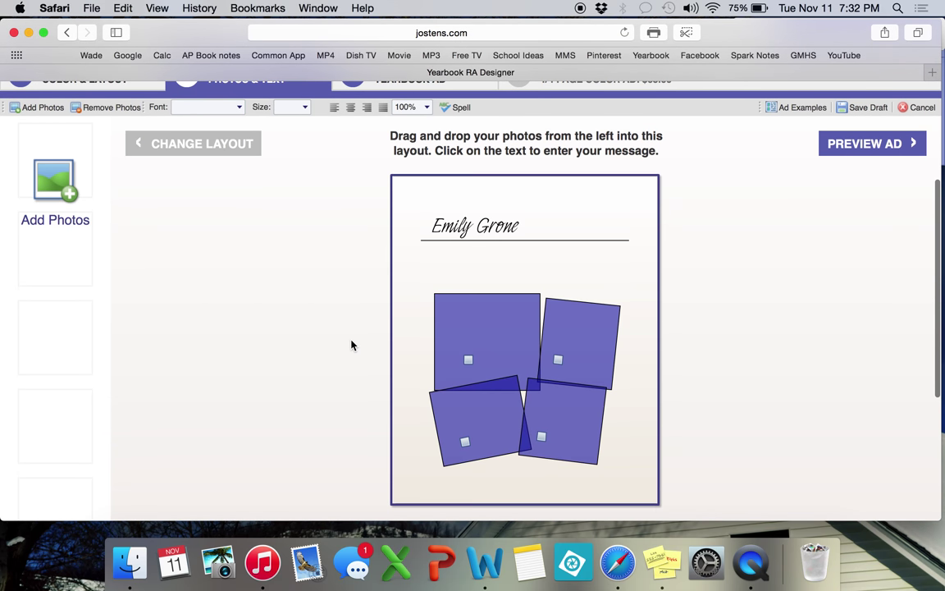
scroll(205, 255, "up", 5)
left_click(82, 255)
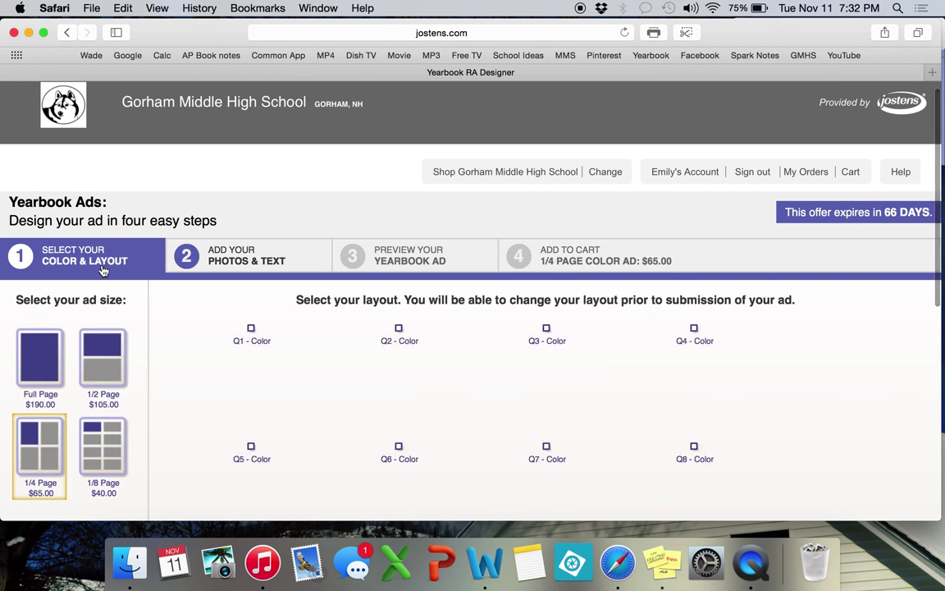
scroll(188, 308, "down", 2)
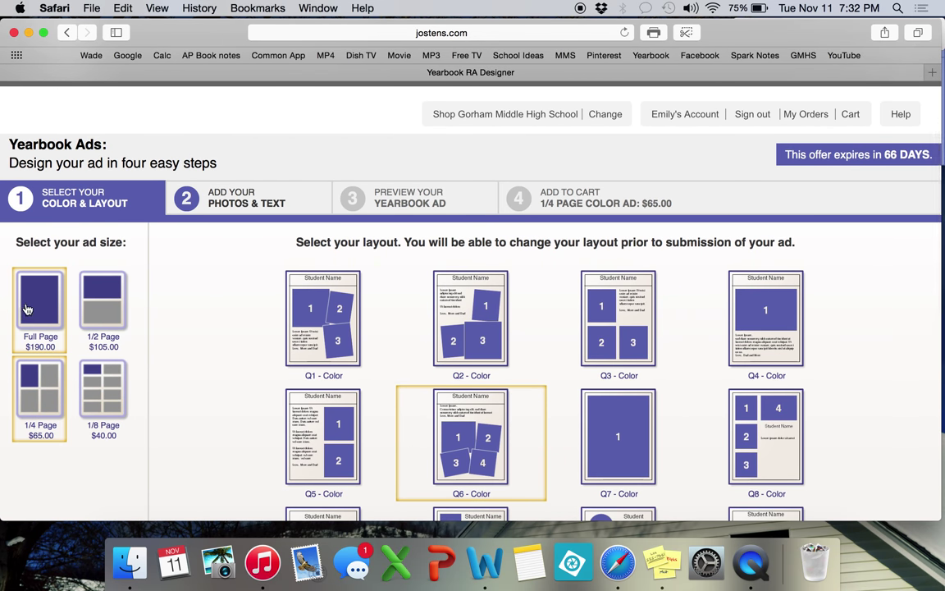
scroll(99, 410, "down", 3)
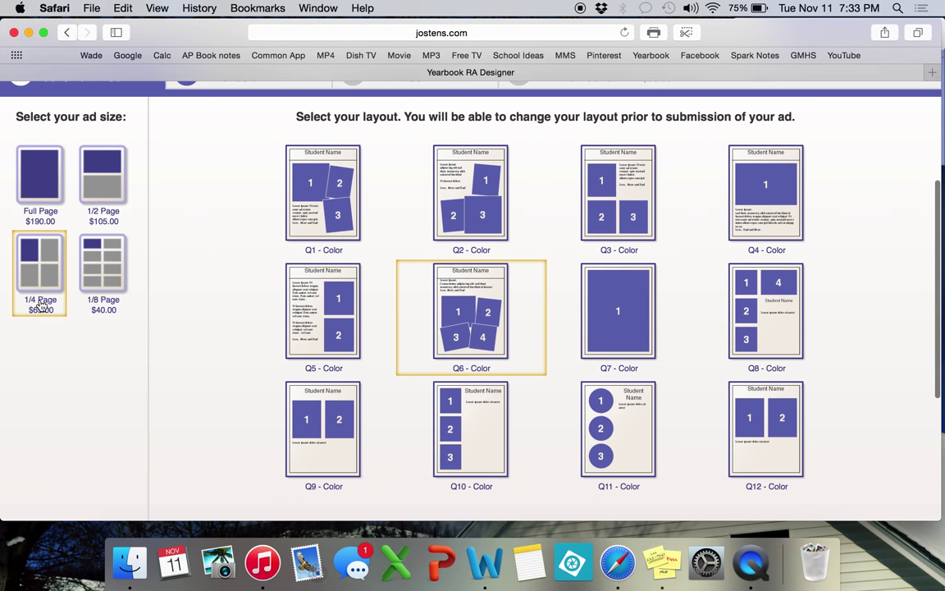
left_click(95, 191)
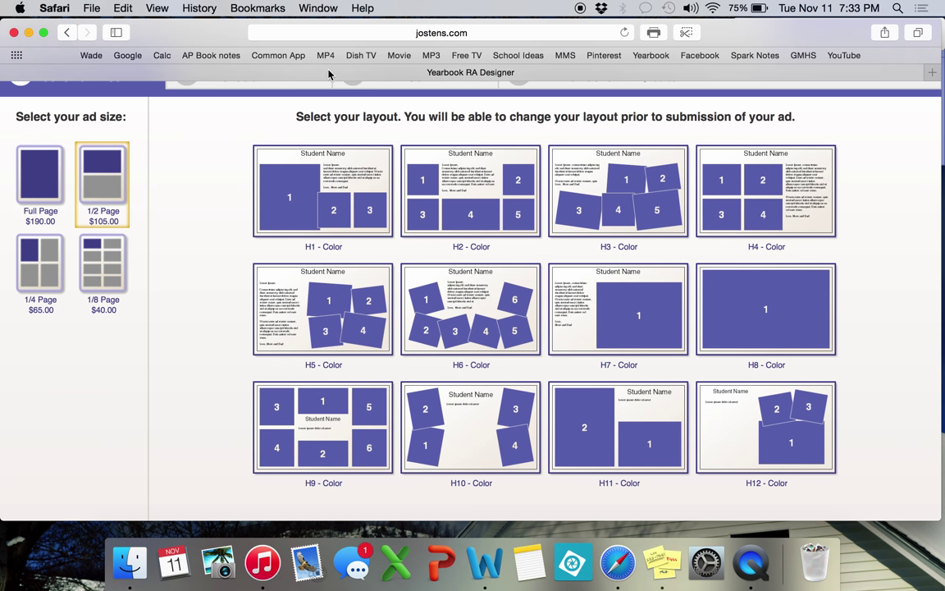
left_click(802, 400)
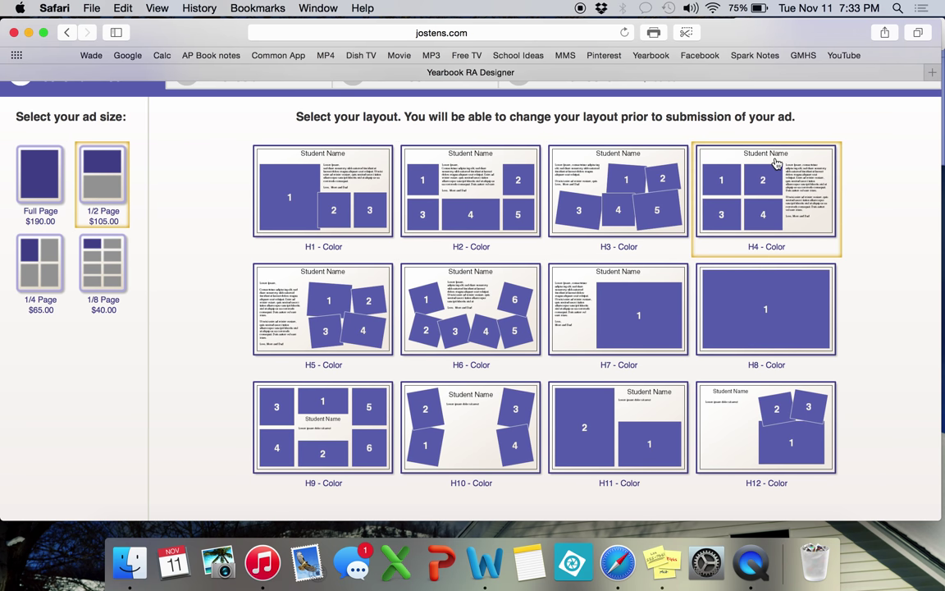
left_click(724, 209)
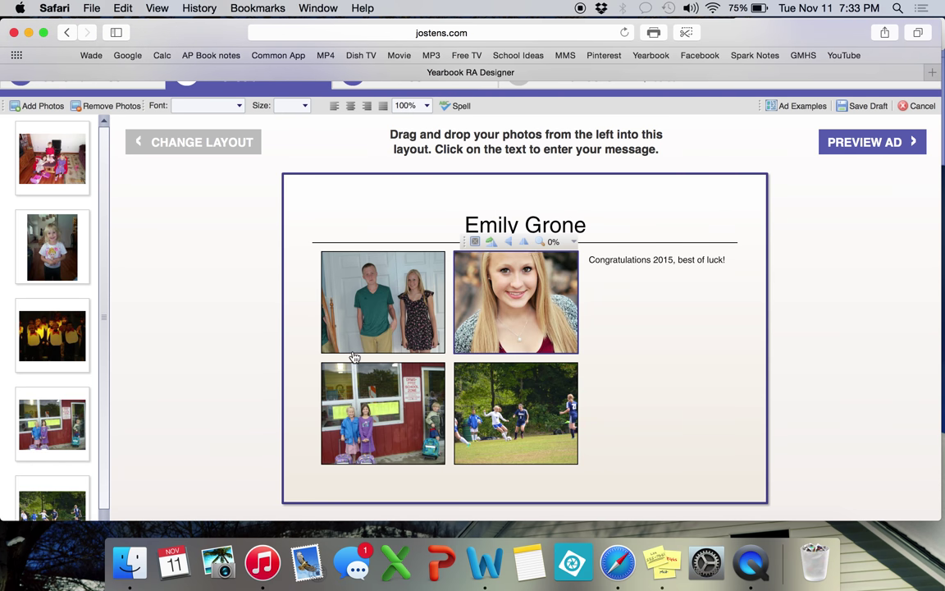
Remove the photos from all four slots, leaving empty numbered placeholders.
left_click(342, 241)
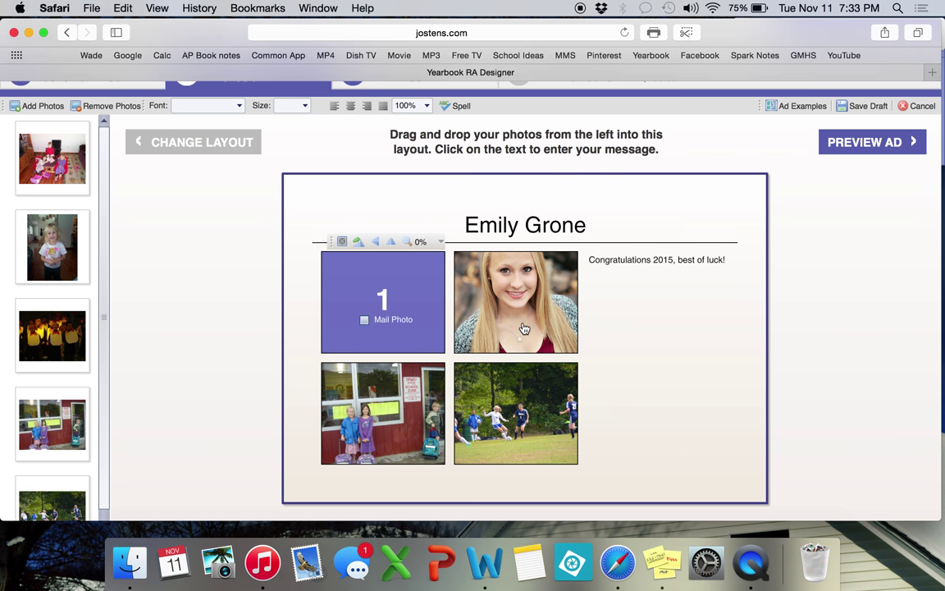
mouse_move(515, 302)
left_click(475, 243)
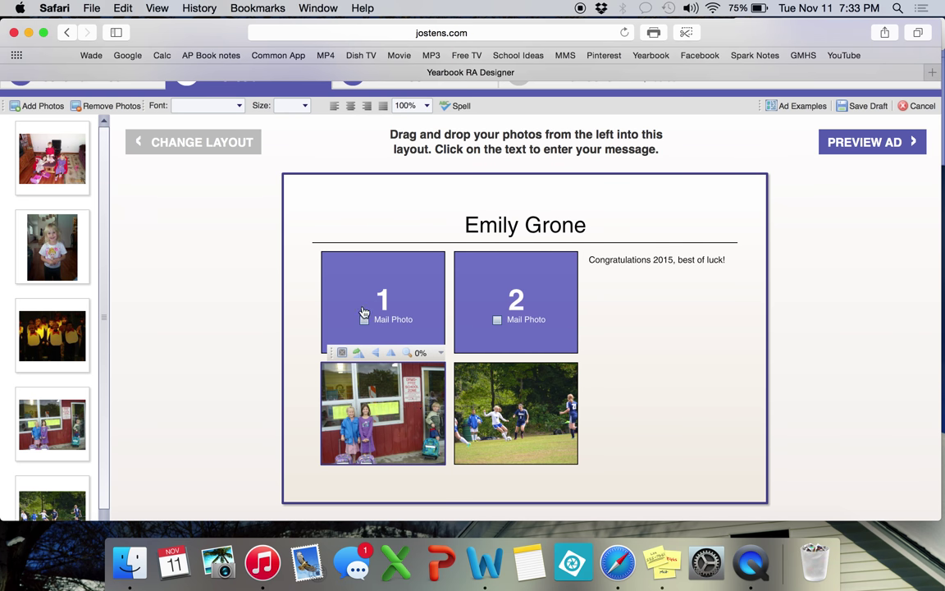
left_click(343, 353)
mouse_move(515, 413)
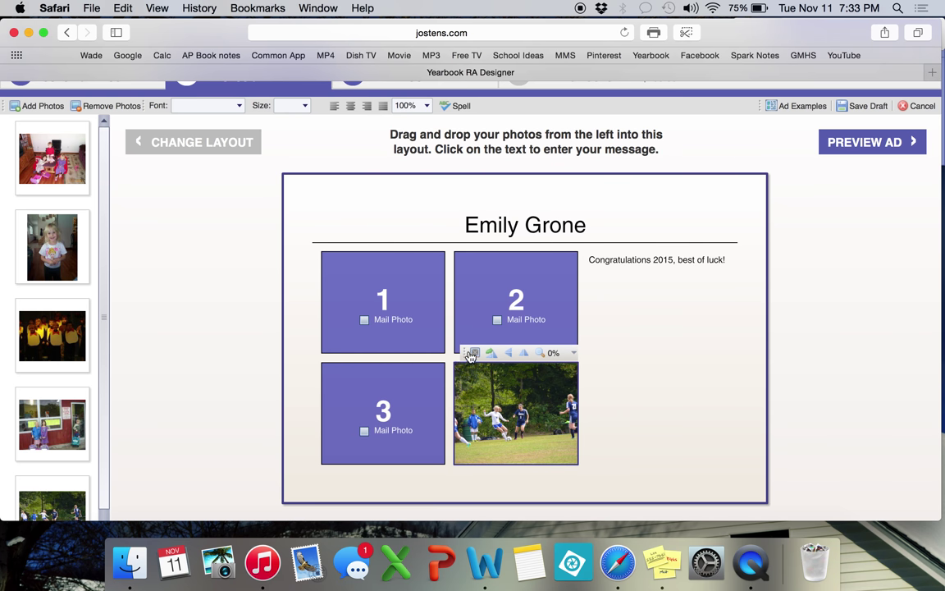
left_click(475, 353)
left_click(675, 381)
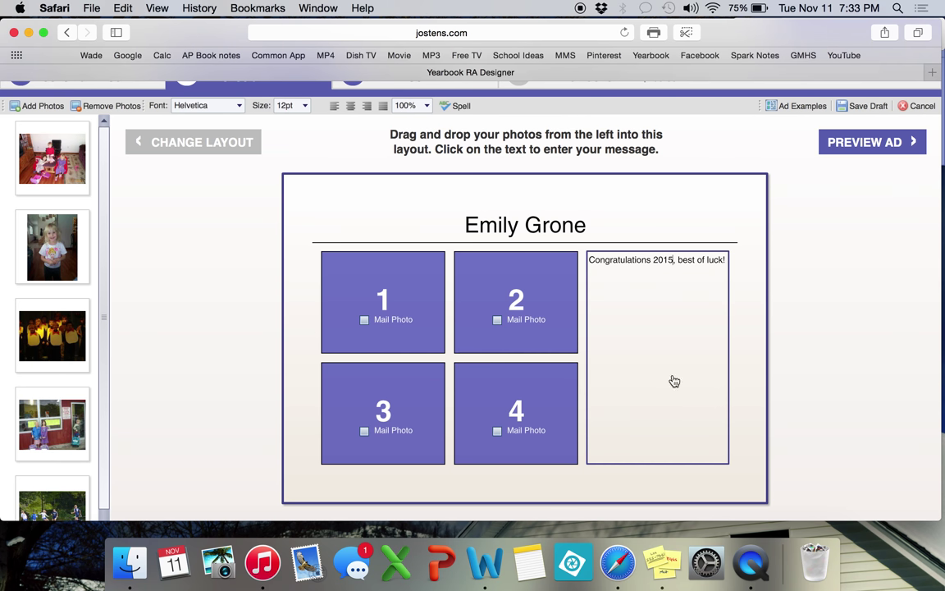
scroll(50, 328, "up", 5)
scroll(39, 361, "down", 5)
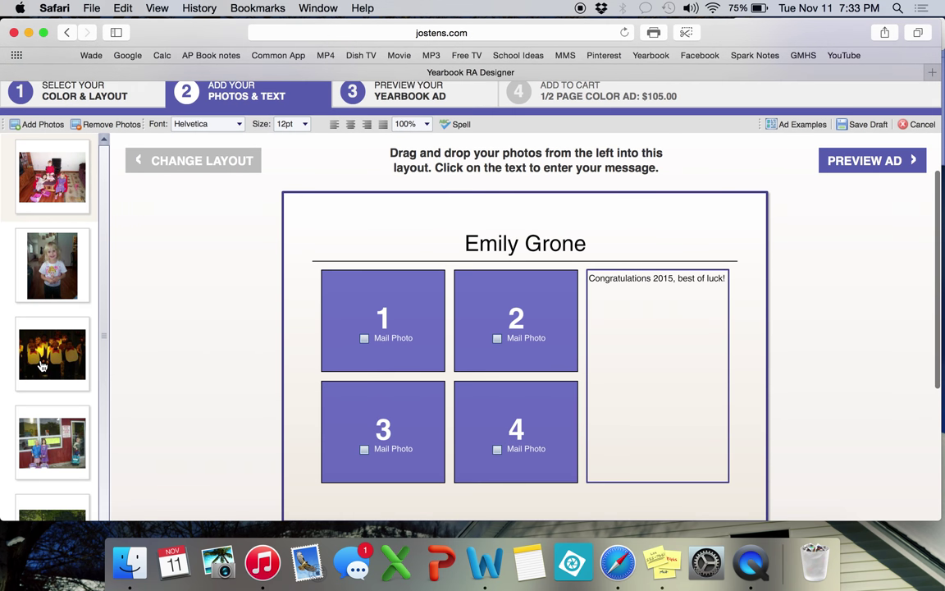
scroll(39, 328, "up", 3)
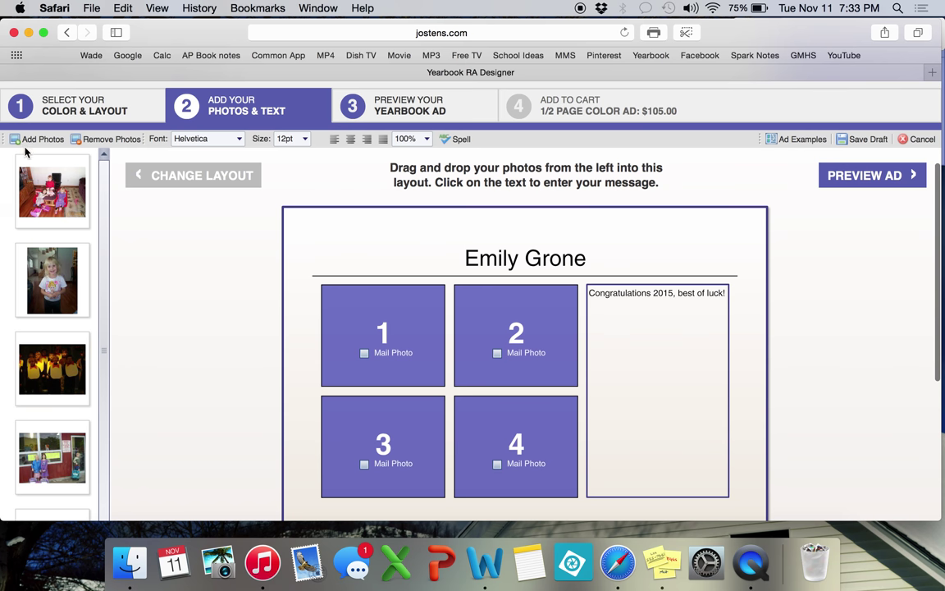
Upload Picture 059.jpg, DCP00261.jpg, IMG_5489.JPG and IMG_5702.JPG from the Desktop.
left_click(29, 142)
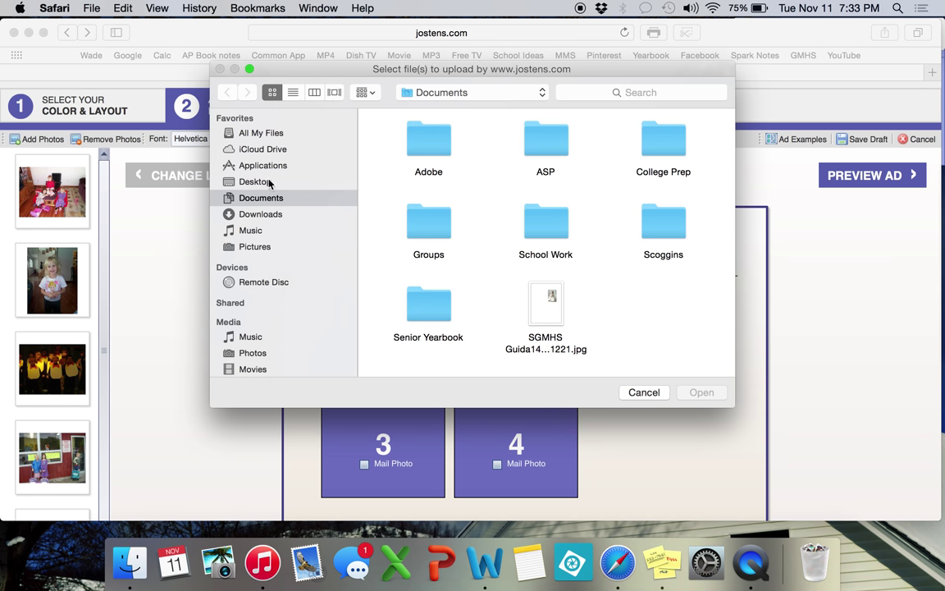
left_click(268, 183)
left_click(546, 223)
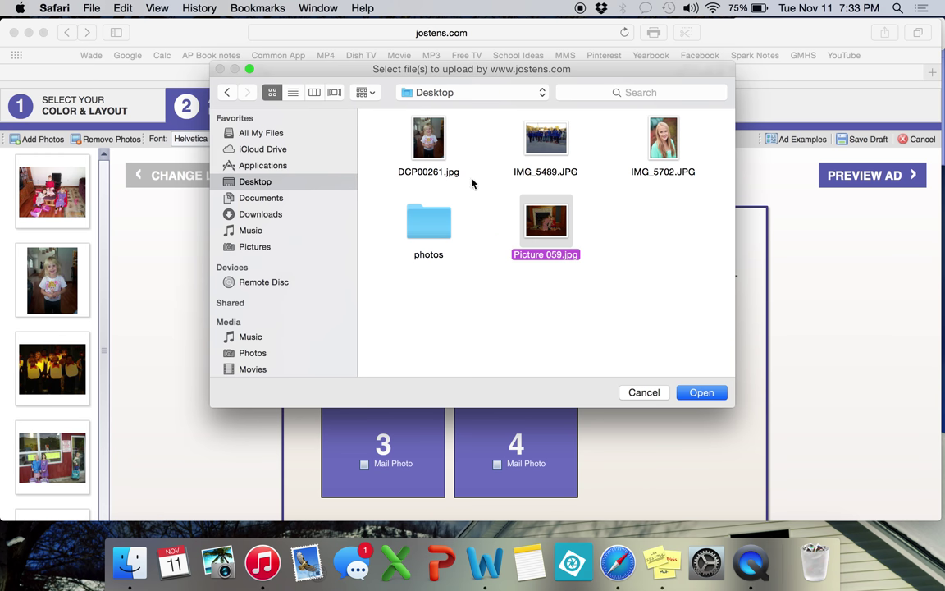
left_click(447, 155, "super")
left_click(529, 151, "super")
left_click(658, 143, "super")
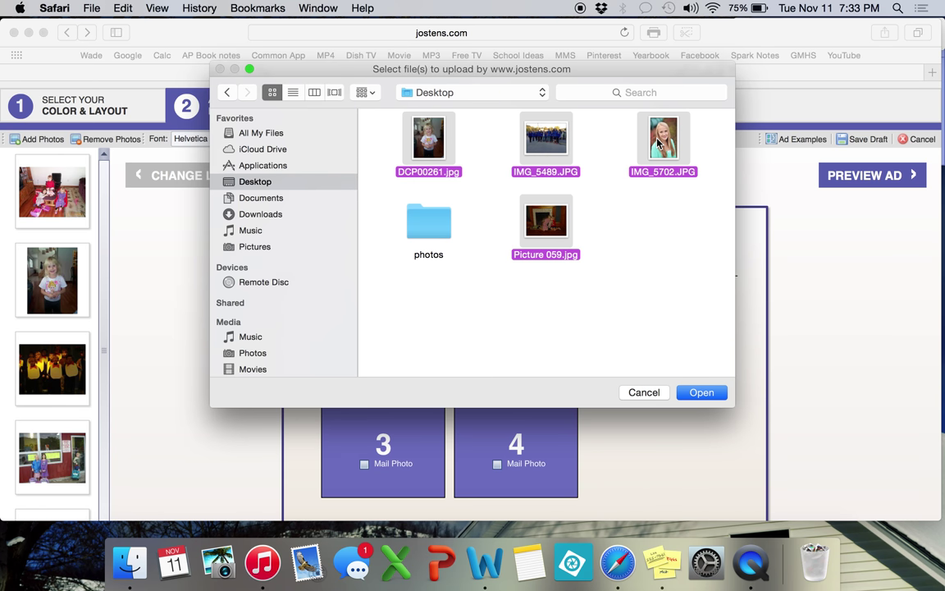
left_click(694, 393)
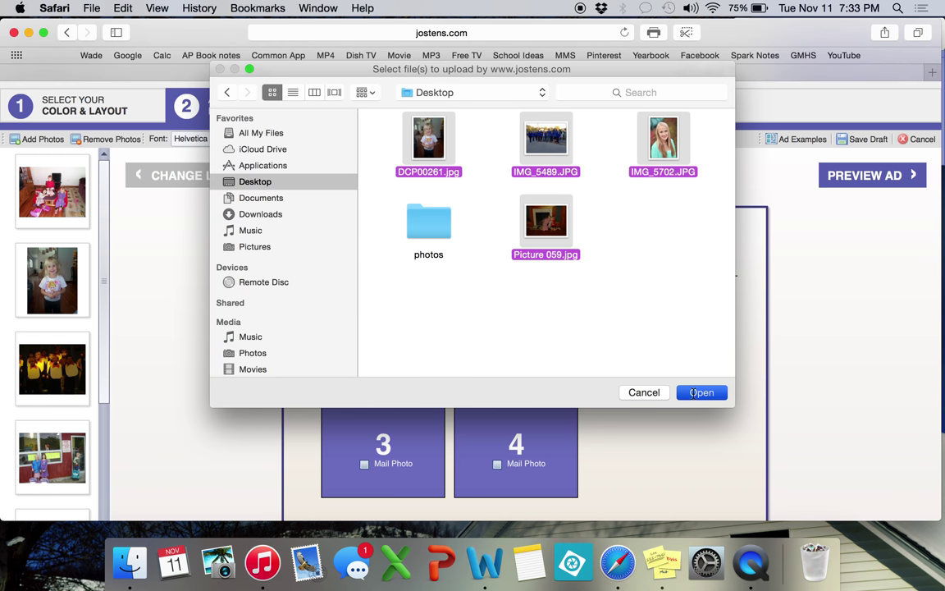
left_click(693, 393)
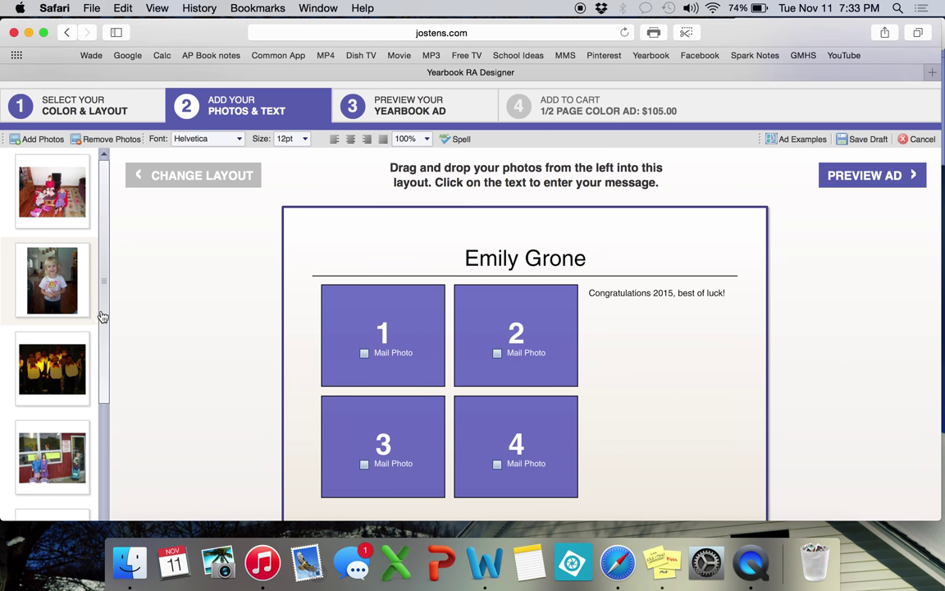
left_click_drag(102, 279, 75, 422)
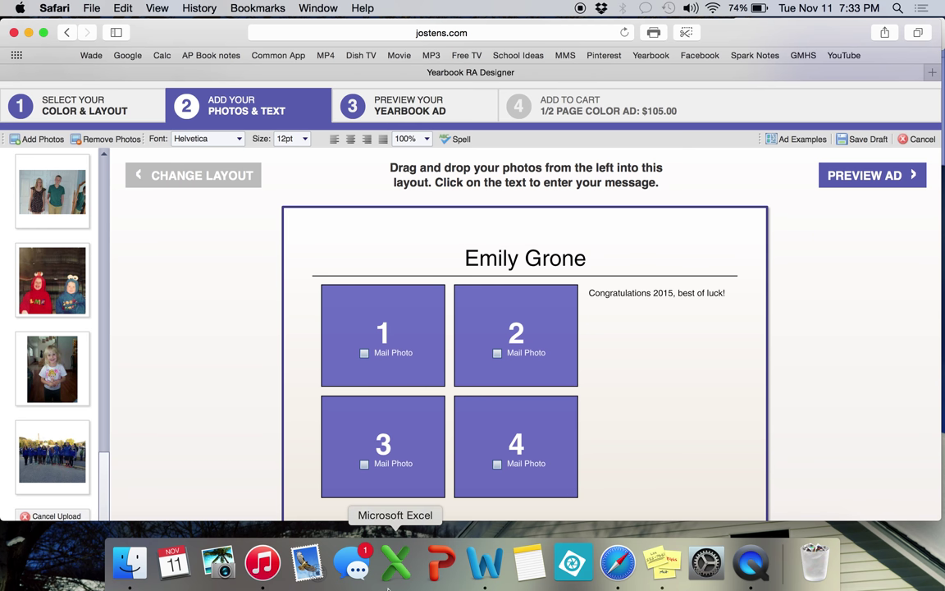
left_click(586, 259)
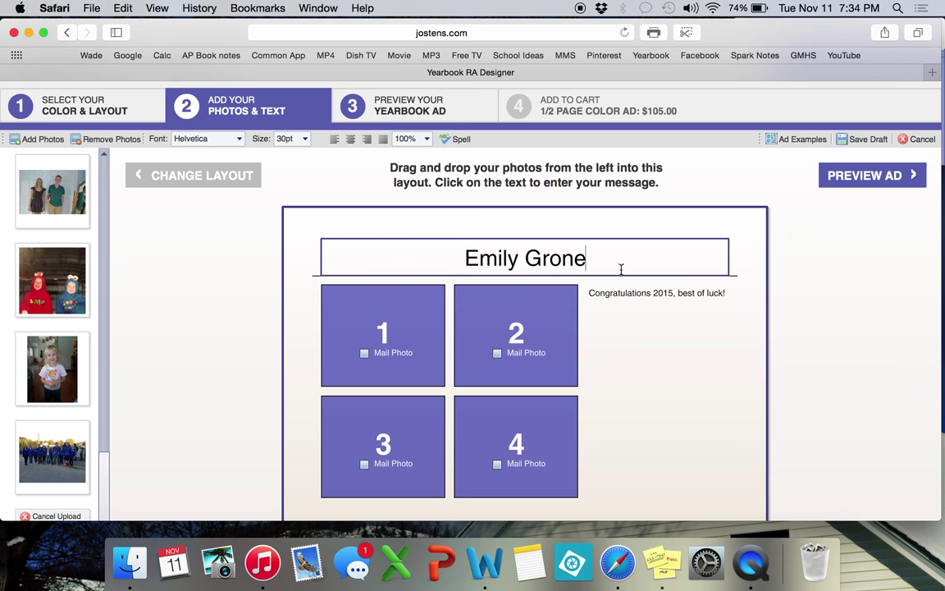
left_click_drag(621, 269, 413, 244)
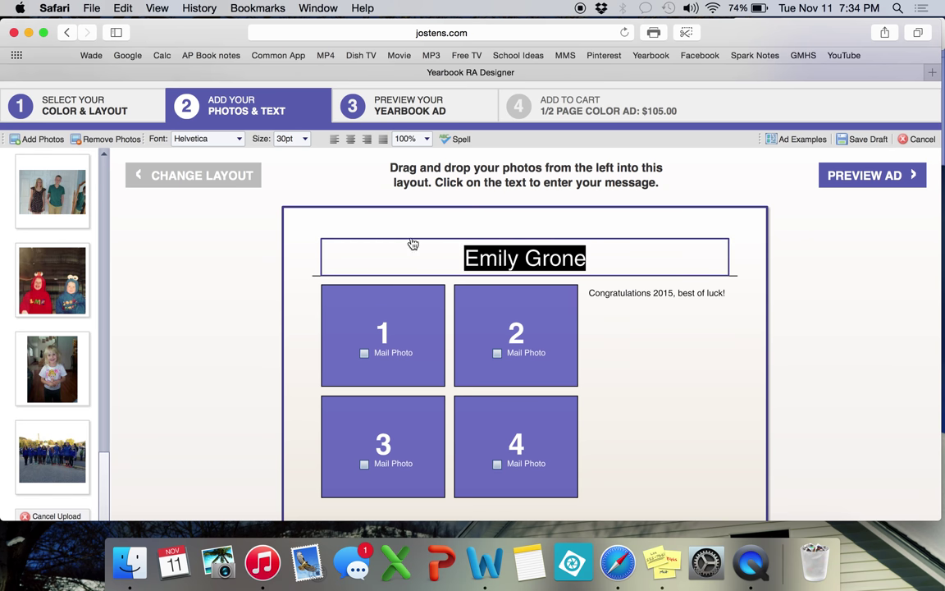
left_click(237, 139)
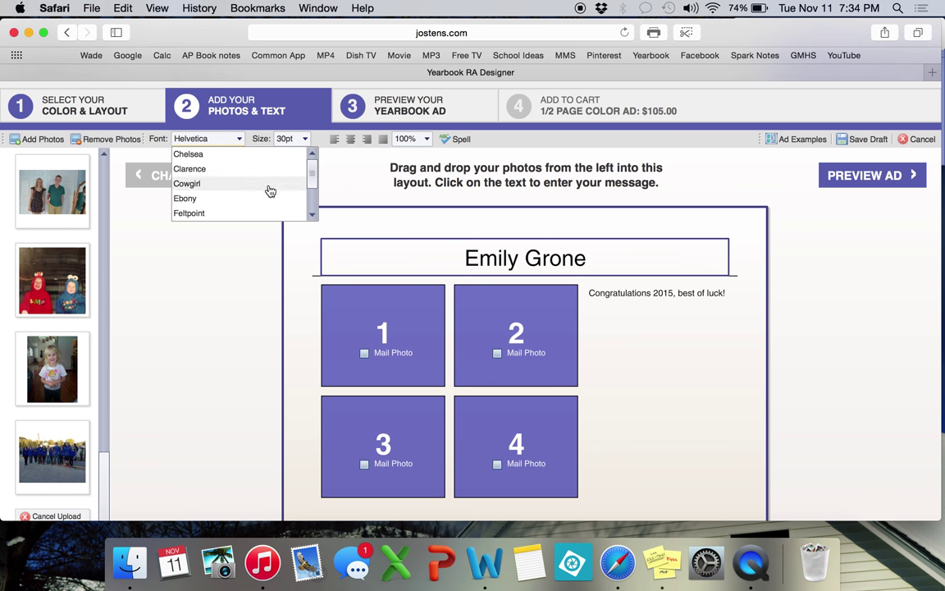
left_click(220, 156)
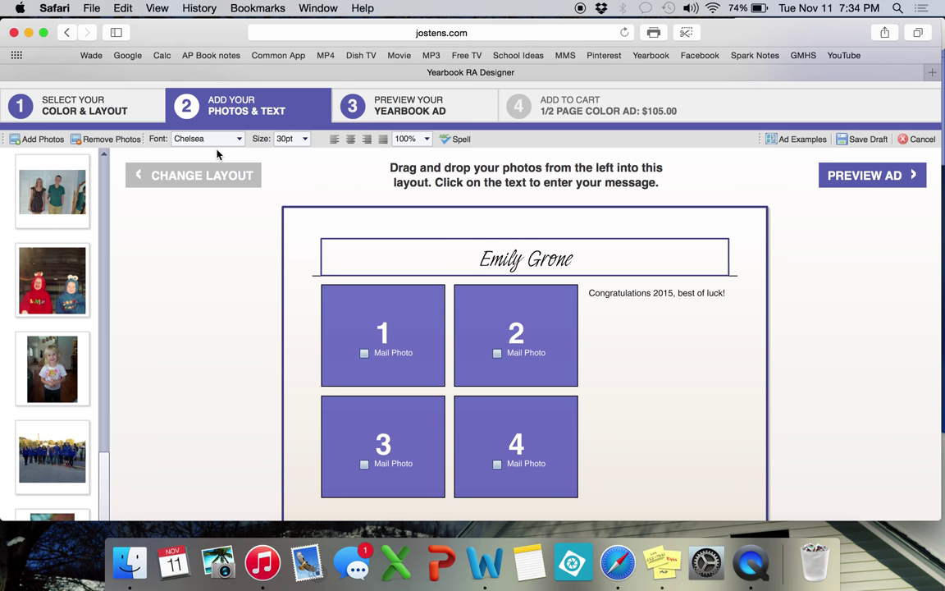
left_click(301, 141)
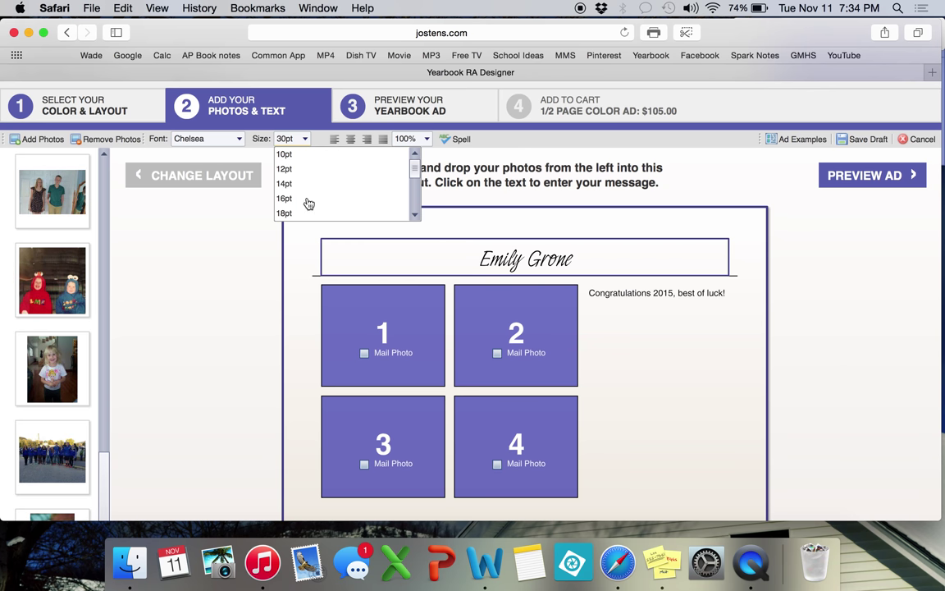
left_click_drag(416, 173, 414, 231)
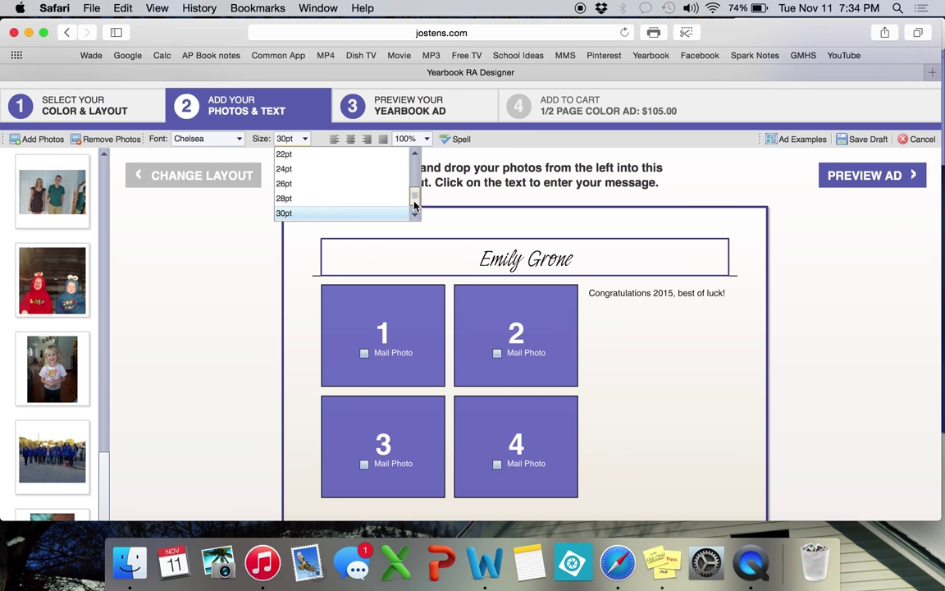
left_click(377, 217)
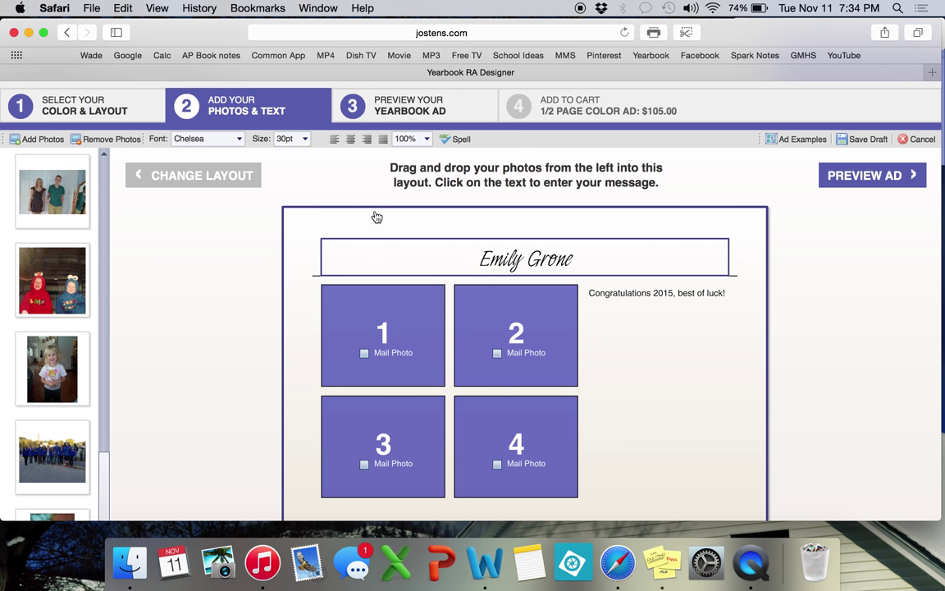
Change the congratulations message font to Ebony after briefly trying Cowgirl.
left_click(650, 299)
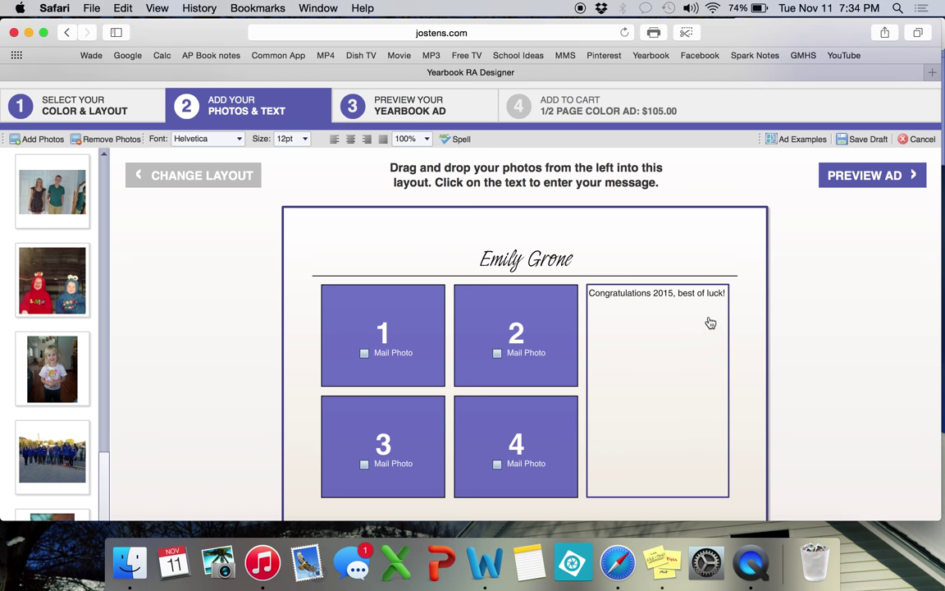
left_click(721, 304)
left_click(602, 311)
left_click_drag(591, 295, 819, 299)
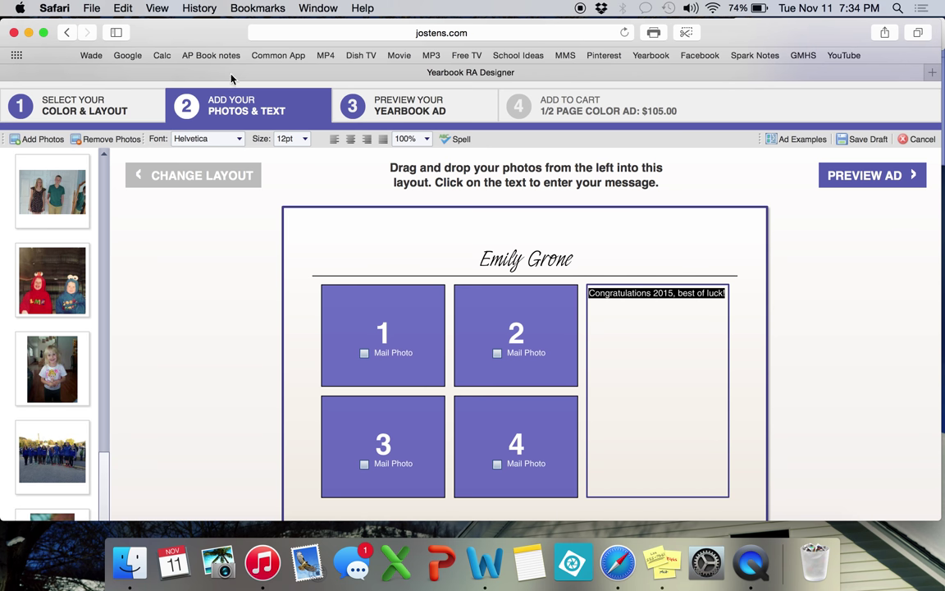
left_click(235, 141)
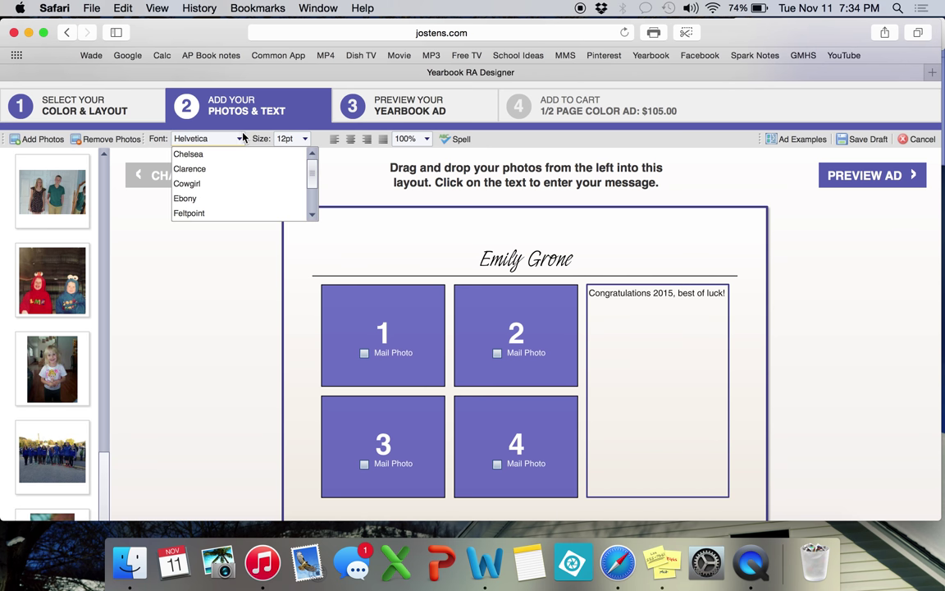
left_click(228, 187)
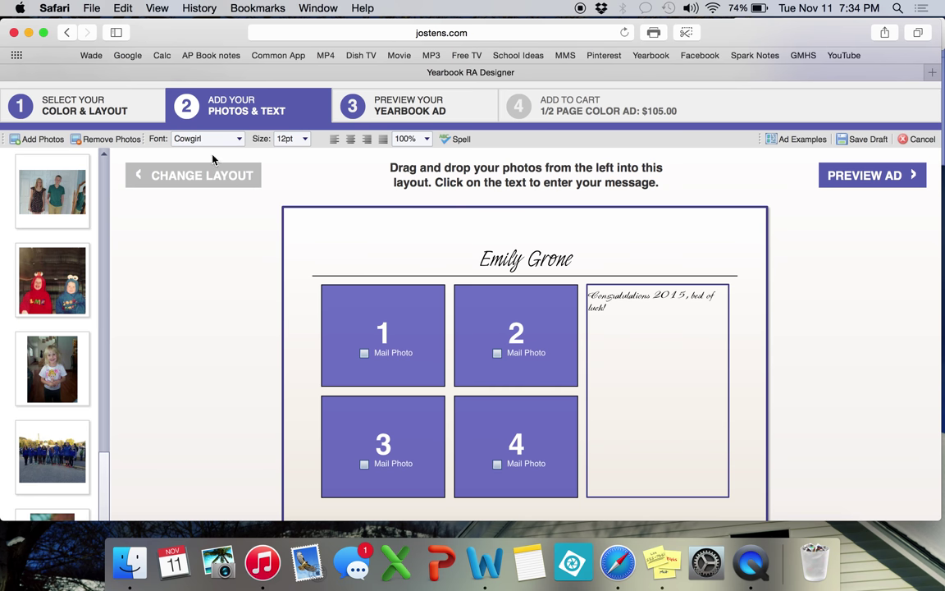
left_click(238, 139)
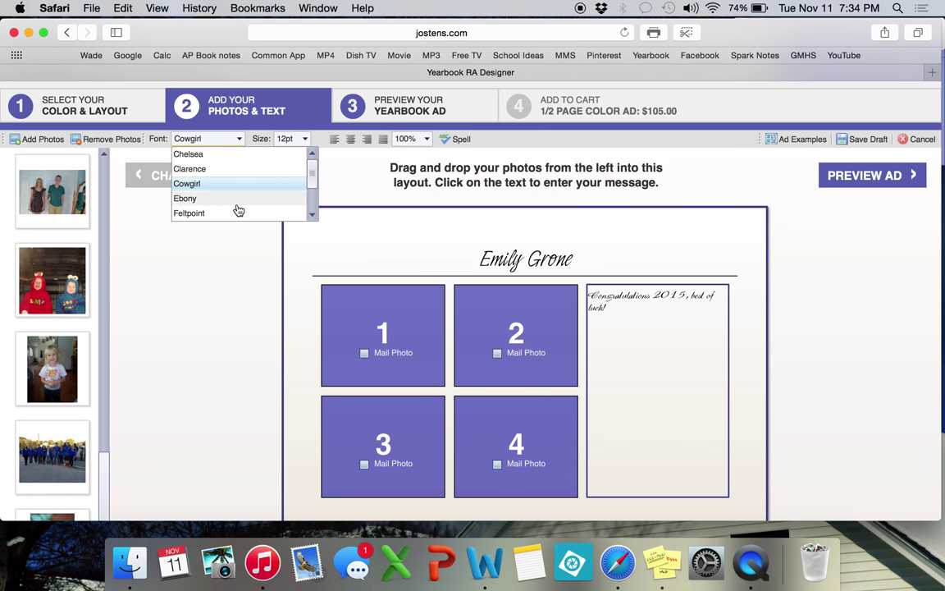
left_click(236, 200)
left_click(693, 262)
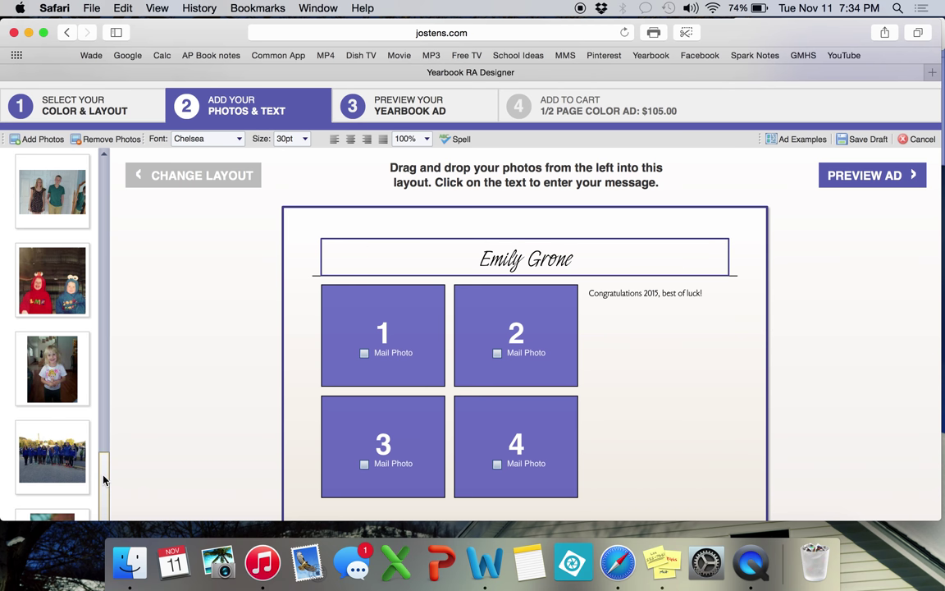
mouse_move(100, 468)
left_mouse_down()
mouse_move(99, 372)
mouse_move(109, 492)
left_mouse_up()
Place the blonde portrait in photo slot 1 and the toddler photo in slot 2.
scroll(93, 439, "up", 3)
scroll(92, 384, "up", 2)
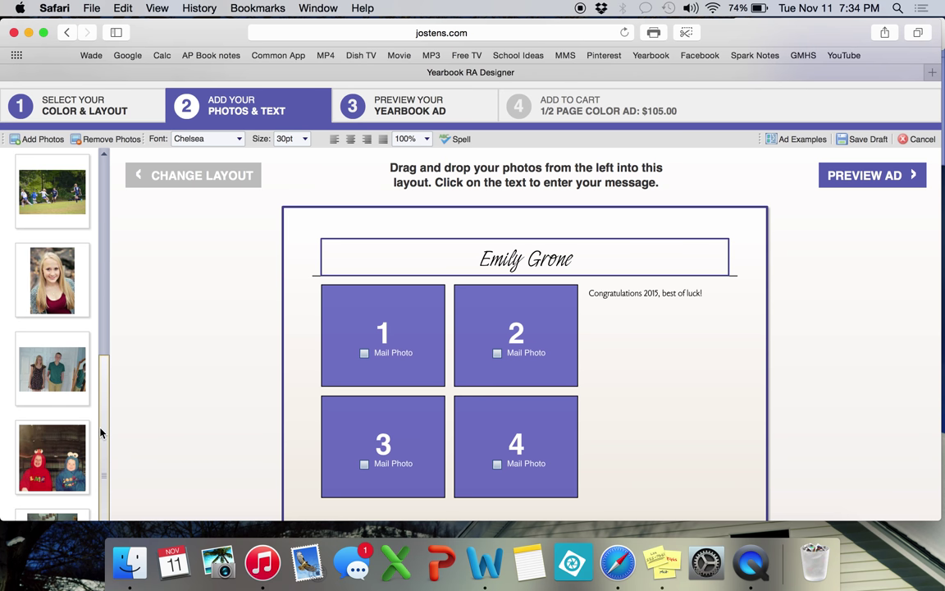
mouse_move(44, 319)
left_mouse_down()
mouse_move(345, 328)
mouse_move(402, 375)
left_mouse_up()
left_click(629, 436)
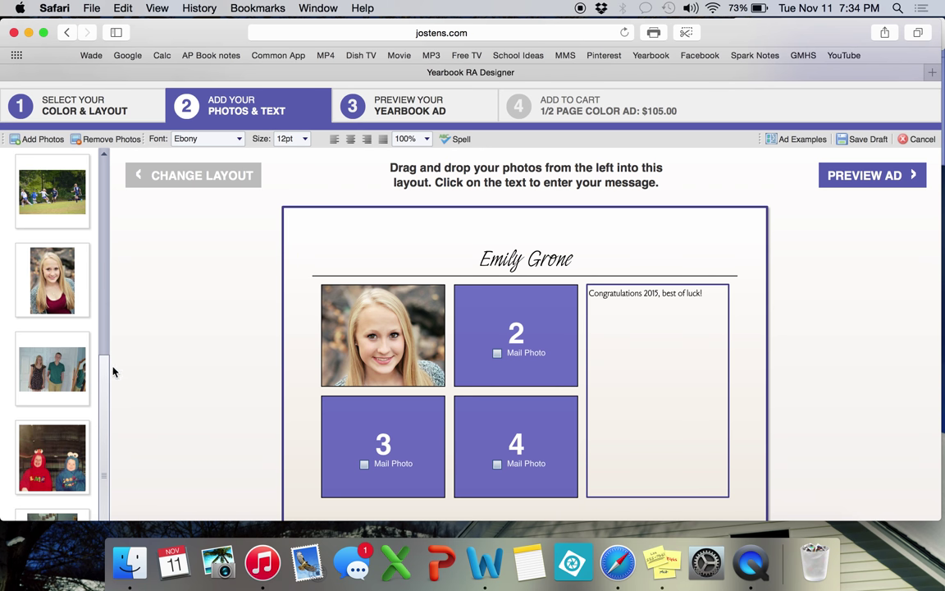
left_click_drag(104, 392, 98, 459)
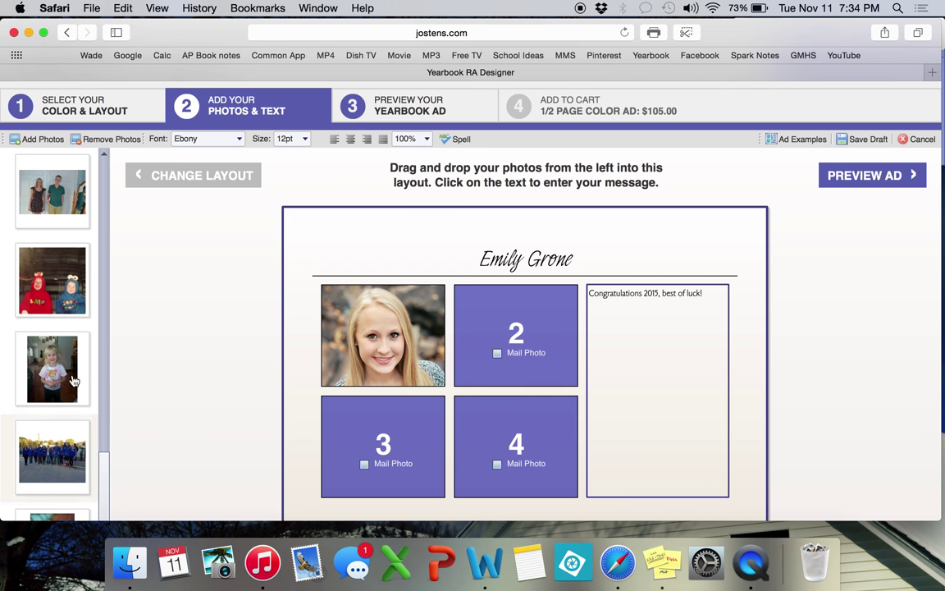
left_click_drag(52, 369, 515, 341)
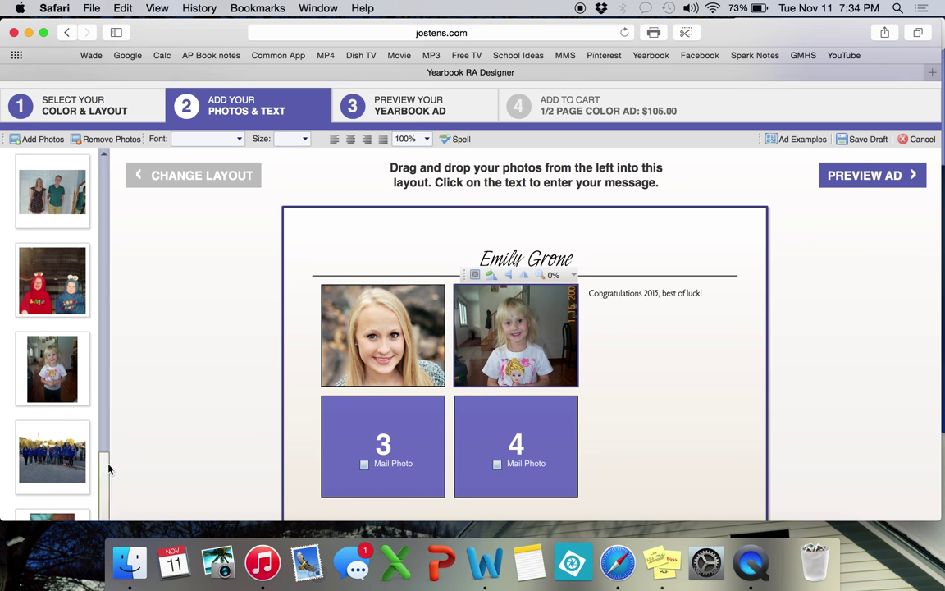
left_click_drag(101, 427, 100, 362)
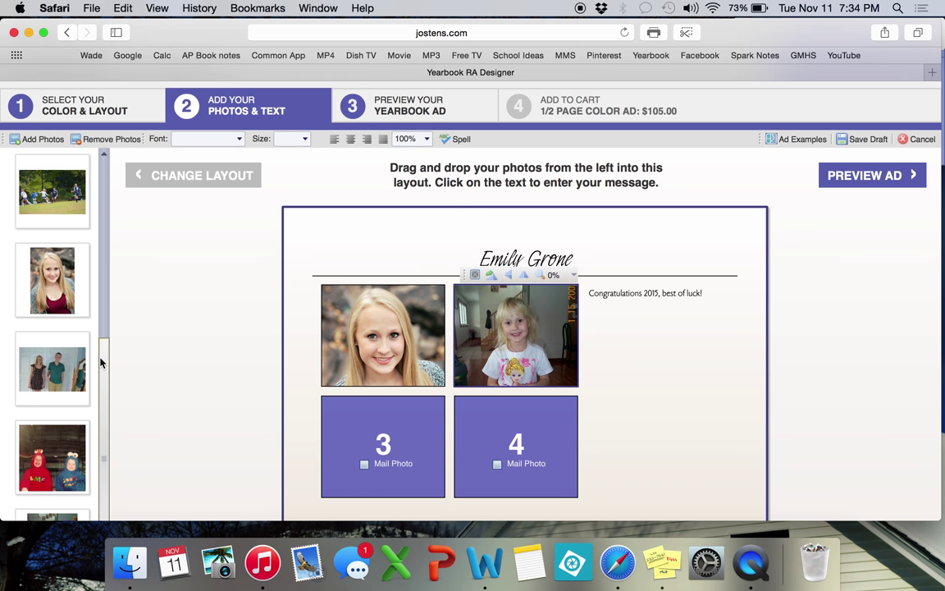
Place the family photo in slot 3 and the team photo in slot 4.
scroll(83, 292, "up", 1)
scroll(84, 289, "up", 1)
scroll(85, 279, "up", 1)
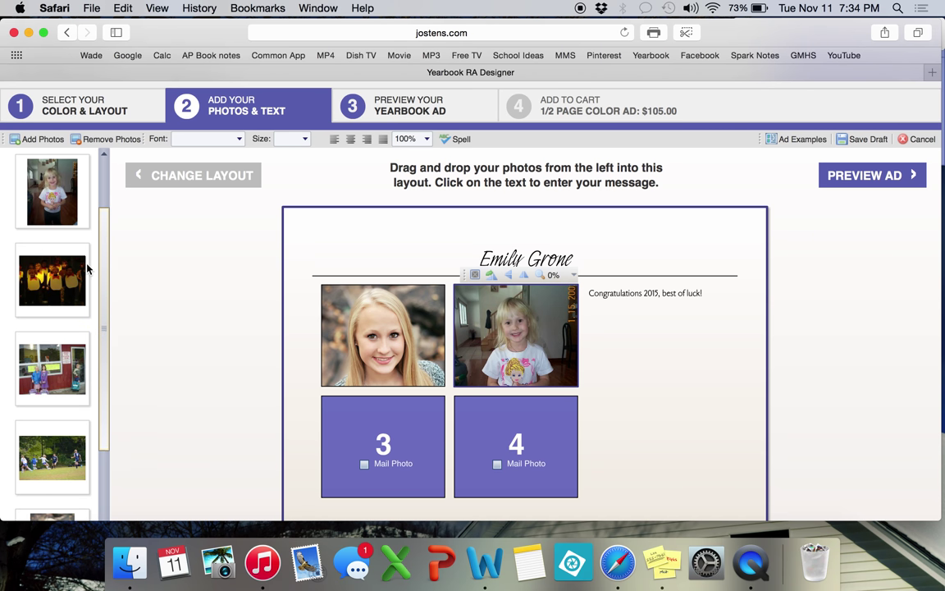
left_click_drag(98, 249, 100, 421)
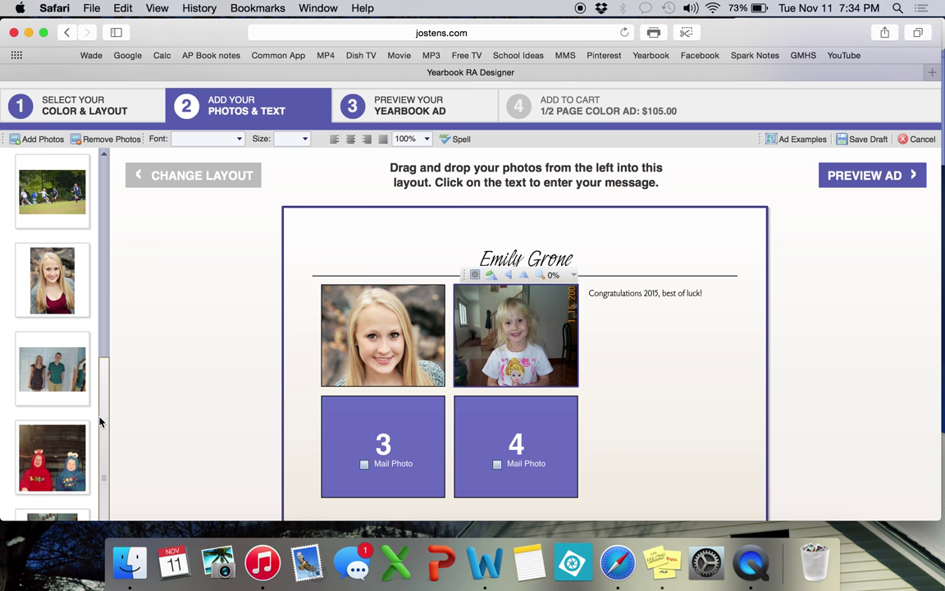
left_click_drag(45, 361, 418, 474)
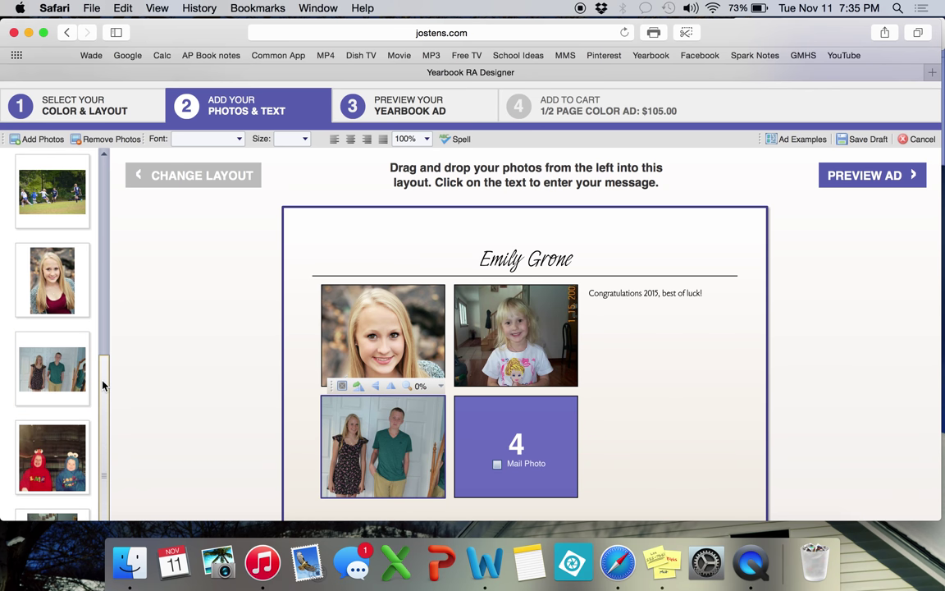
scroll(93, 408, "down", 1)
scroll(93, 435, "down", 1)
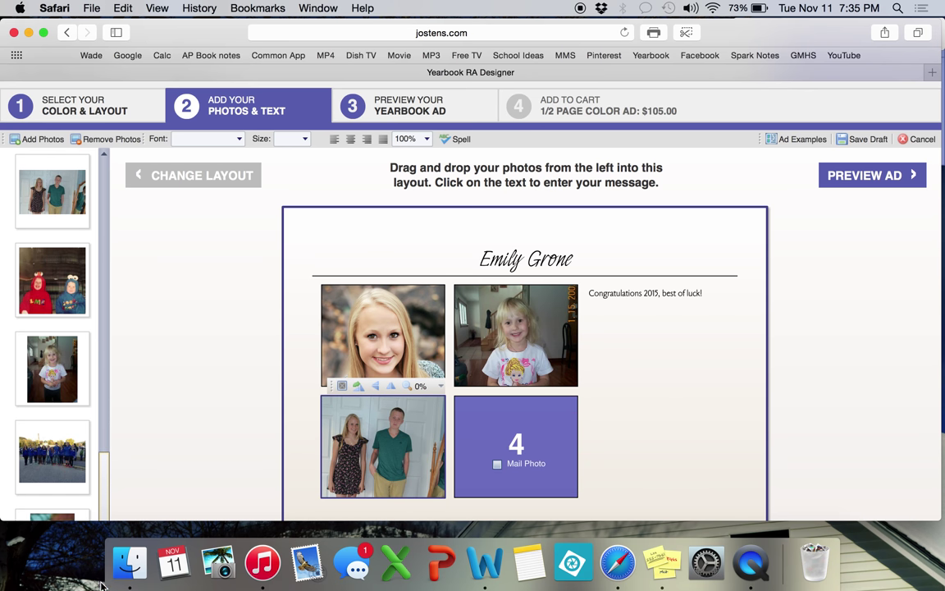
left_click_drag(51, 454, 527, 396)
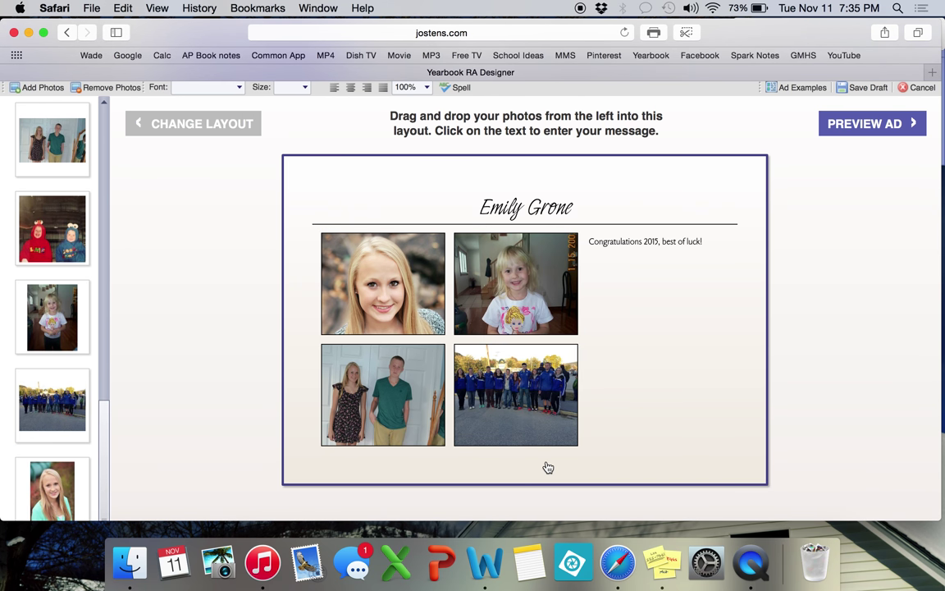
Zoom in on the slot 3 family photo and mirror it.
left_click(529, 411)
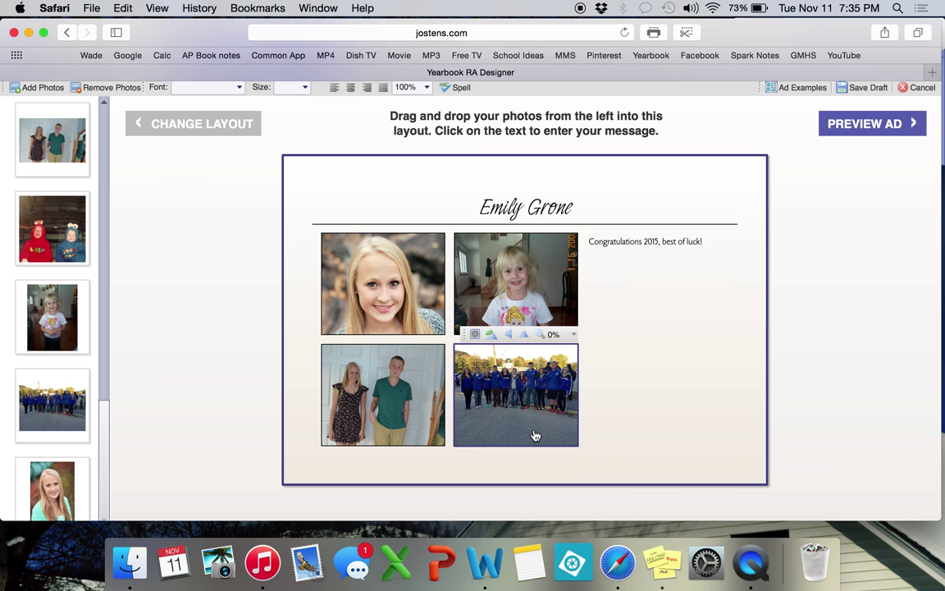
mouse_move(515, 284)
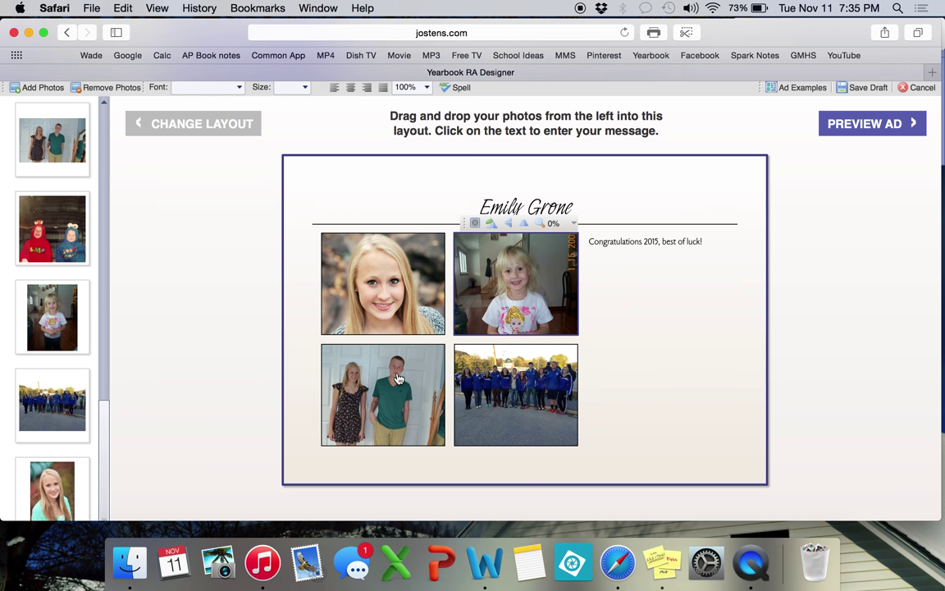
left_click(421, 337)
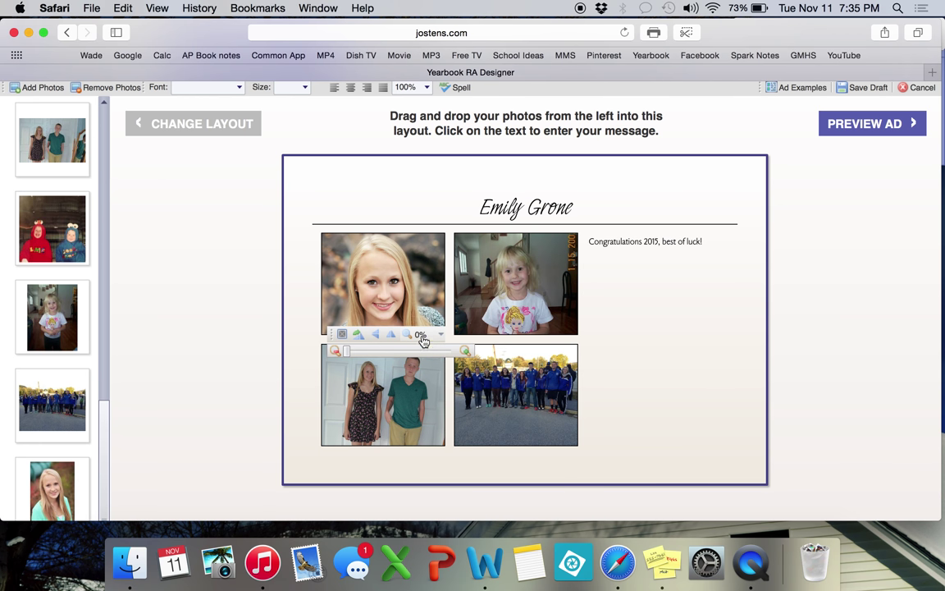
left_click_drag(348, 353, 351, 354)
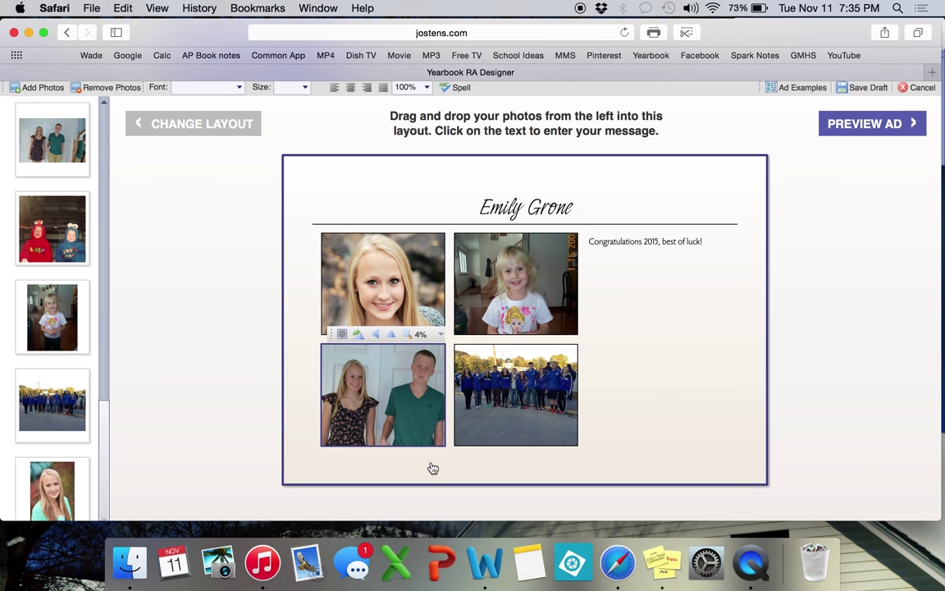
left_click(377, 336)
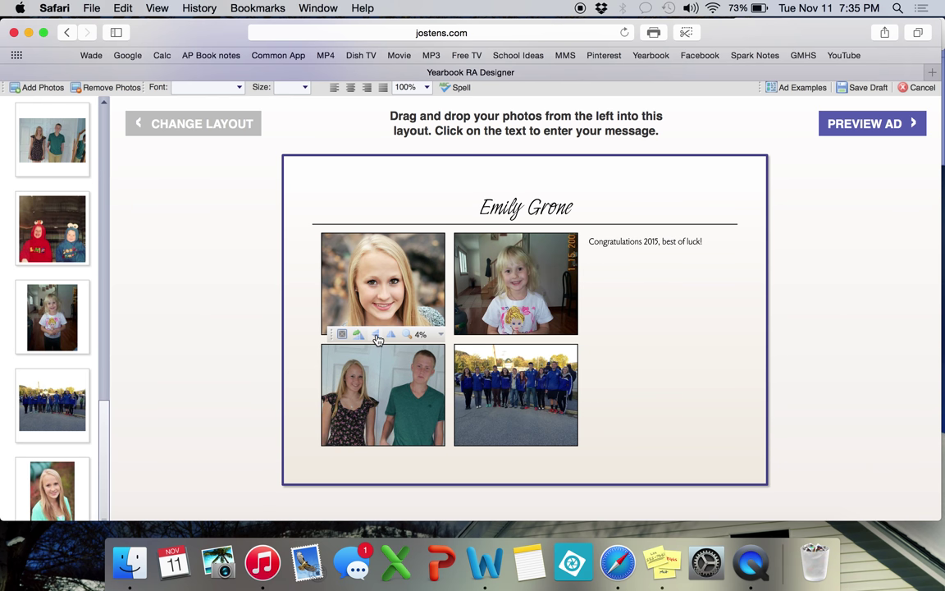
left_click(391, 335)
Reposition the family photo so both people fill the frame.
right_click(393, 427)
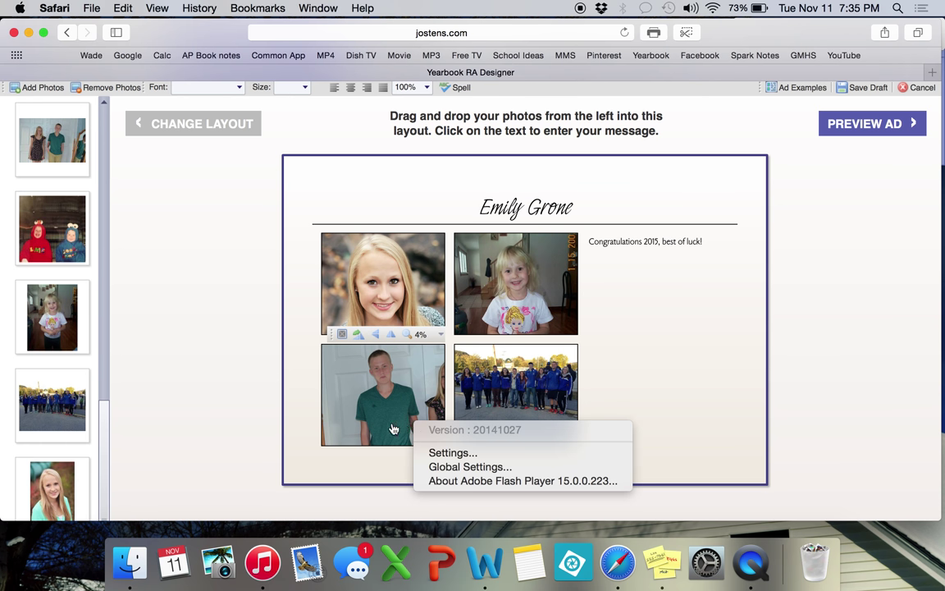
left_click(409, 379)
left_click_drag(395, 381, 362, 380)
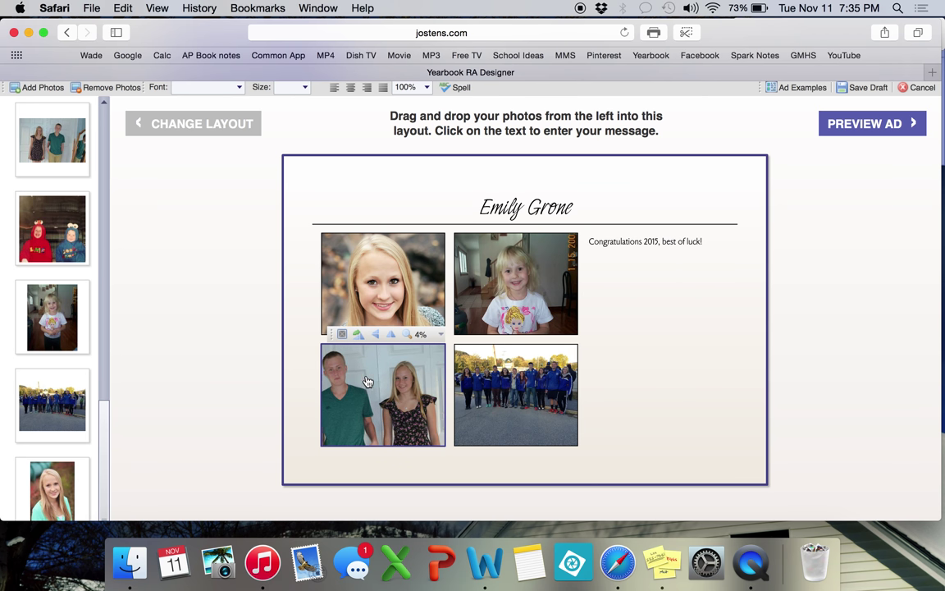
Rotate the slot 4 team photo by quarter turns and return it upright.
left_click(390, 308)
left_click(504, 361)
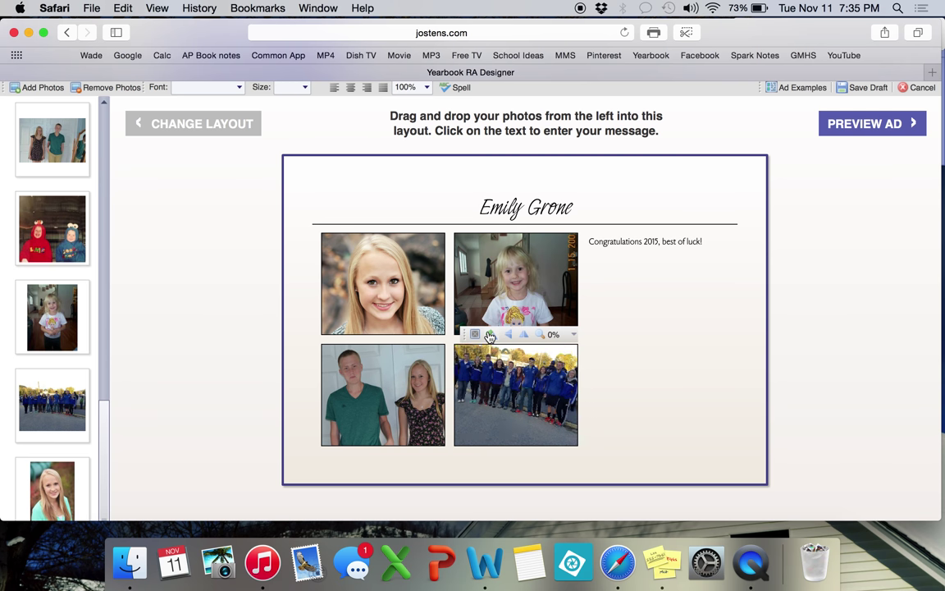
left_click(490, 335)
left_click(490, 334)
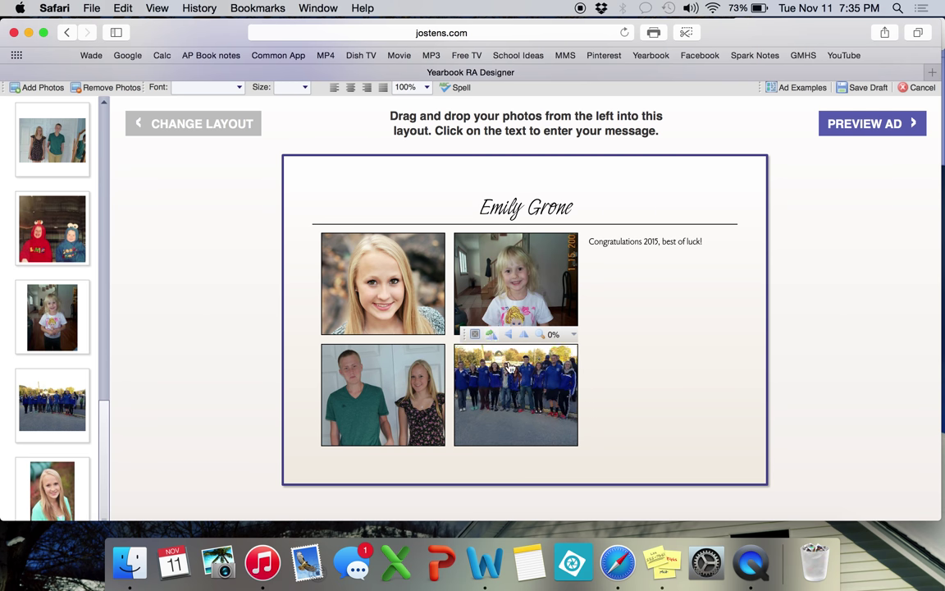
Review the ad in Preview Ad, then buy it as a $105.00 half-page color ad.
scroll(586, 382, "up", 5)
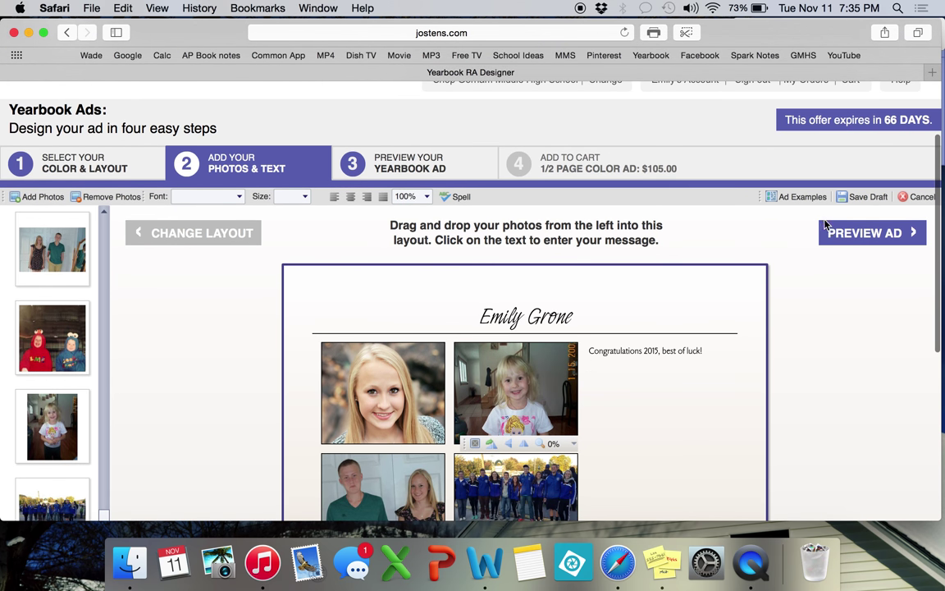
left_click(826, 225)
scroll(534, 345, "down", 4)
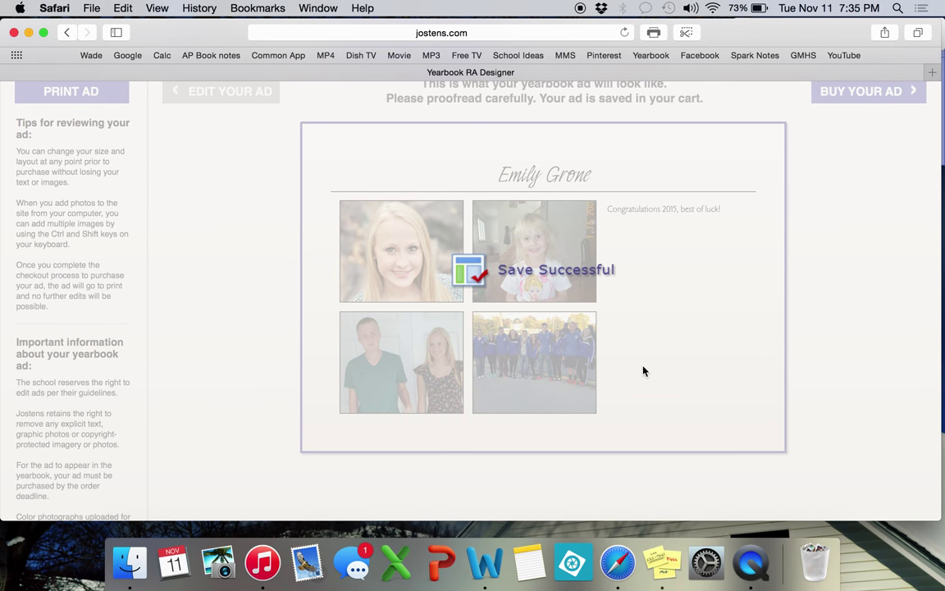
scroll(632, 365, "up", 5)
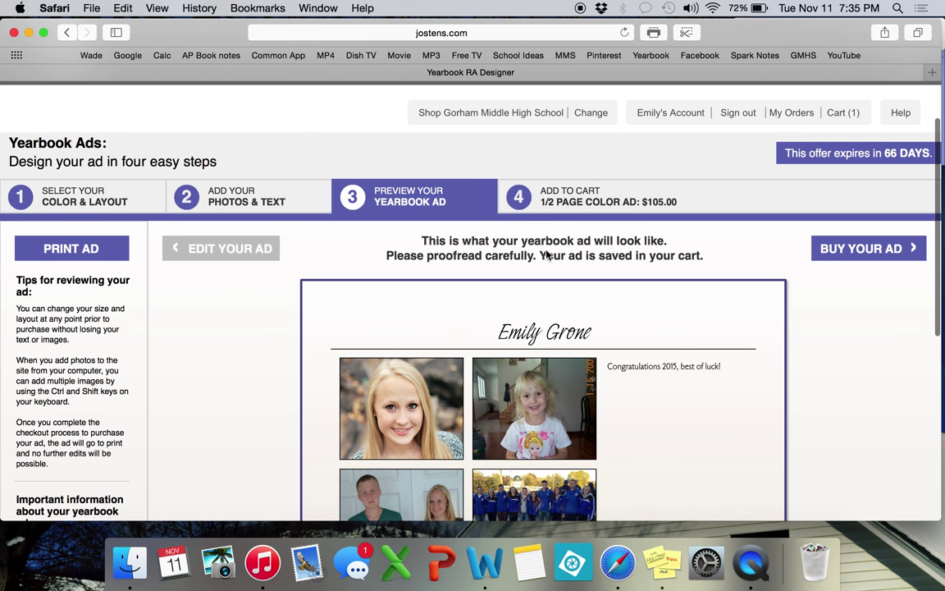
left_click(853, 252)
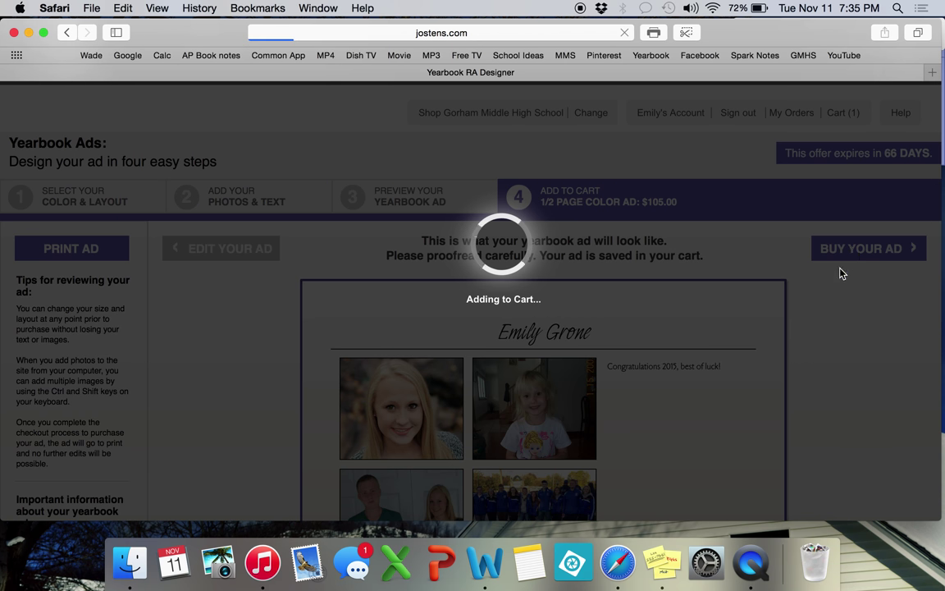